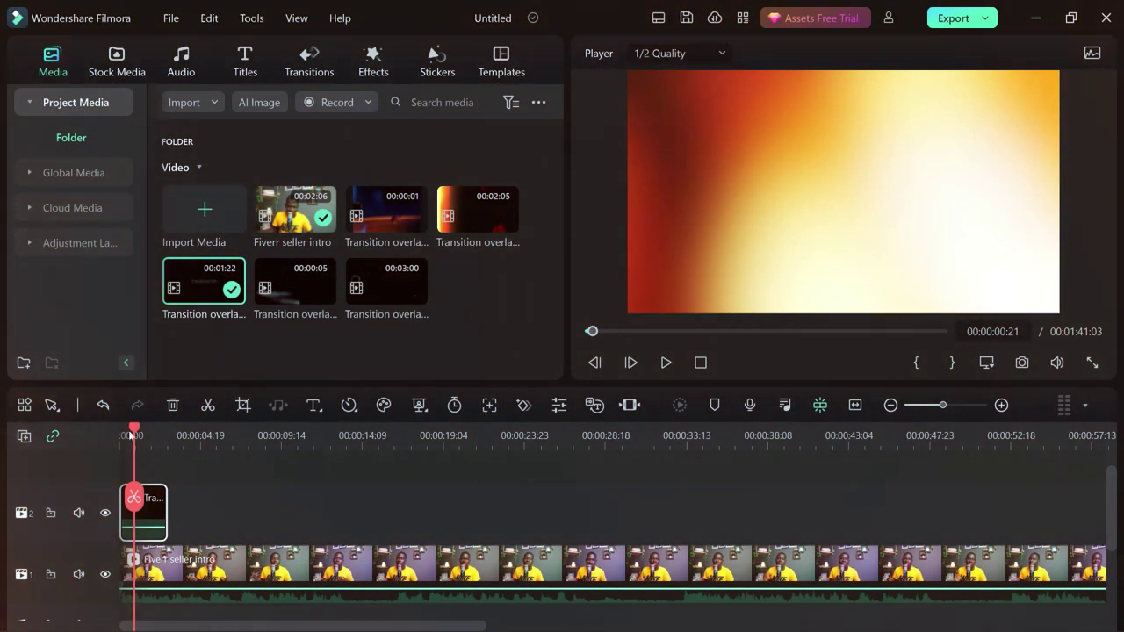
# Step: Move the playhead back near 00:00 to preview the light-leak overlay on track 2
pyautogui.moveTo(136, 432); pyautogui.dragTo(104, 444)
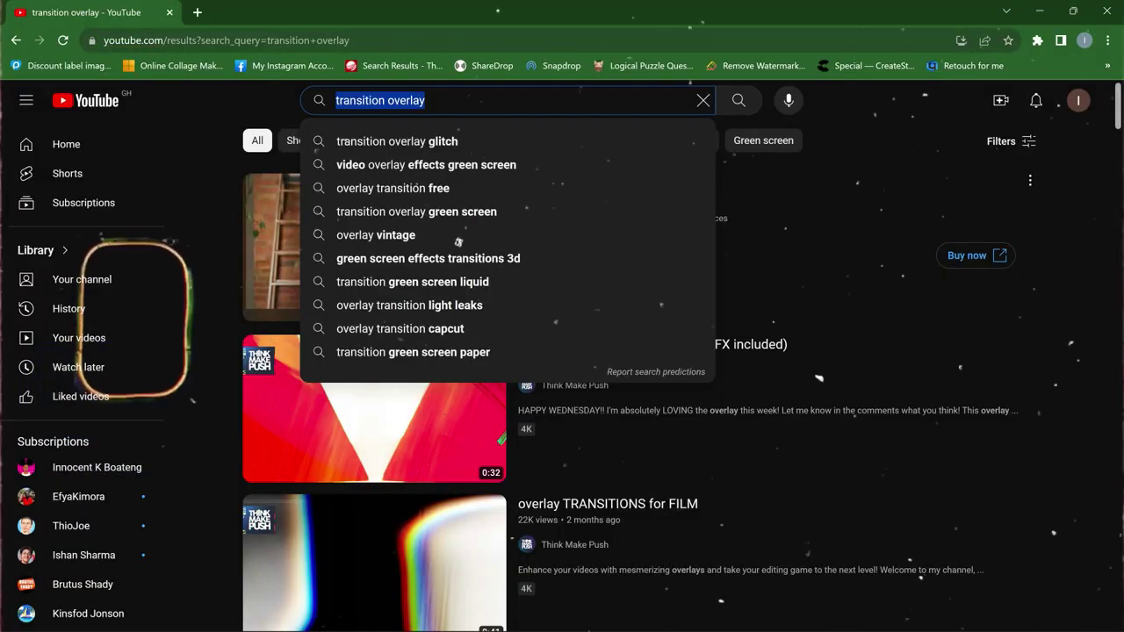
# Step: Search YouTube for 'transition overlay' videos
pyautogui.press('BackSpace')
pyautogui.press('BackSpace')
pyautogui.press('BackSpace')
pyautogui.press('BackSpace')
pyautogui.press('BackSpace')
pyautogui.press('BackSpace')
pyautogui.press('BackSpace')
pyautogui.press('BackSpace')
pyautogui.press('BackSpace')
pyautogui.press('BackSpace')
pyautogui.press('BackSpace')
pyautogui.press('BackSpace')
pyautogui.press('BackSpace')
pyautogui.press('BackSpace')
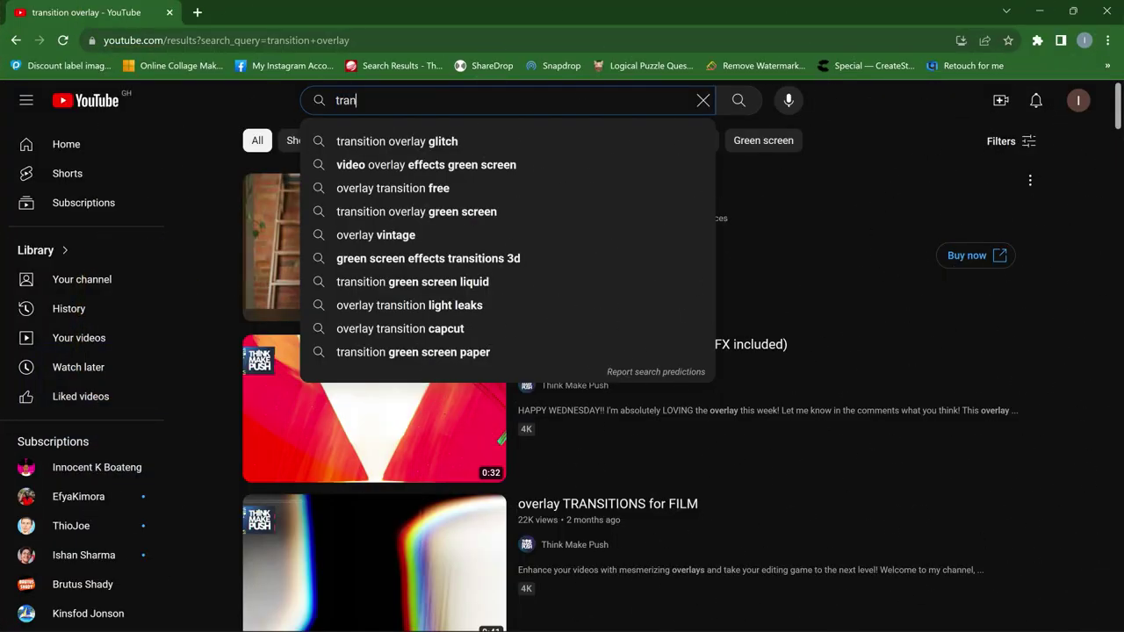
pyautogui.press('Escape')
pyautogui.write('si')
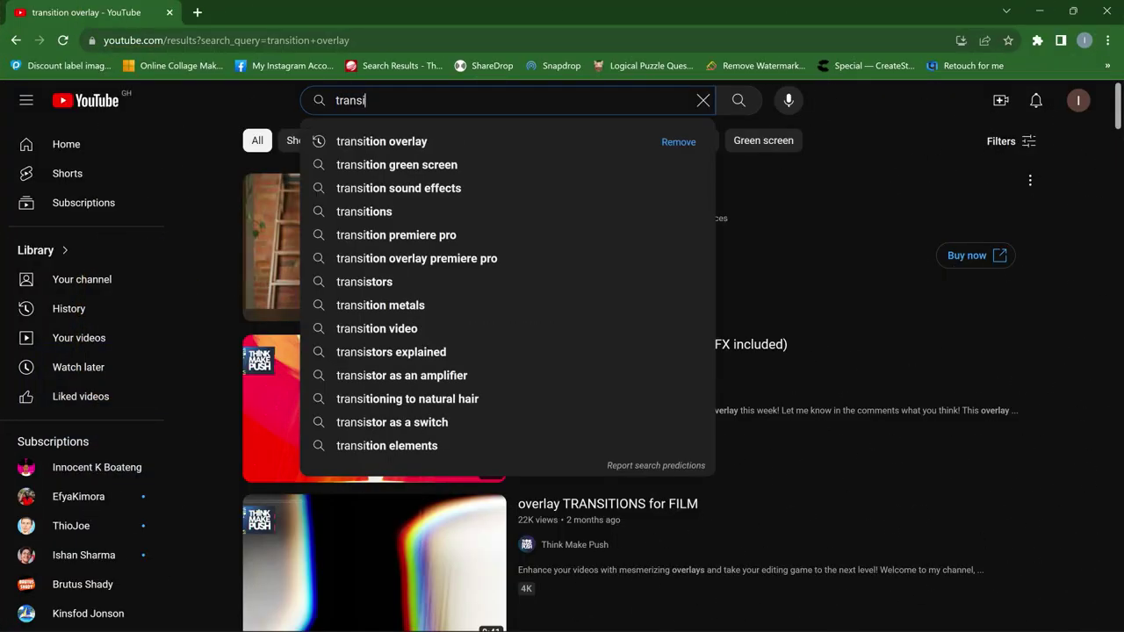
pyautogui.click(445, 138)
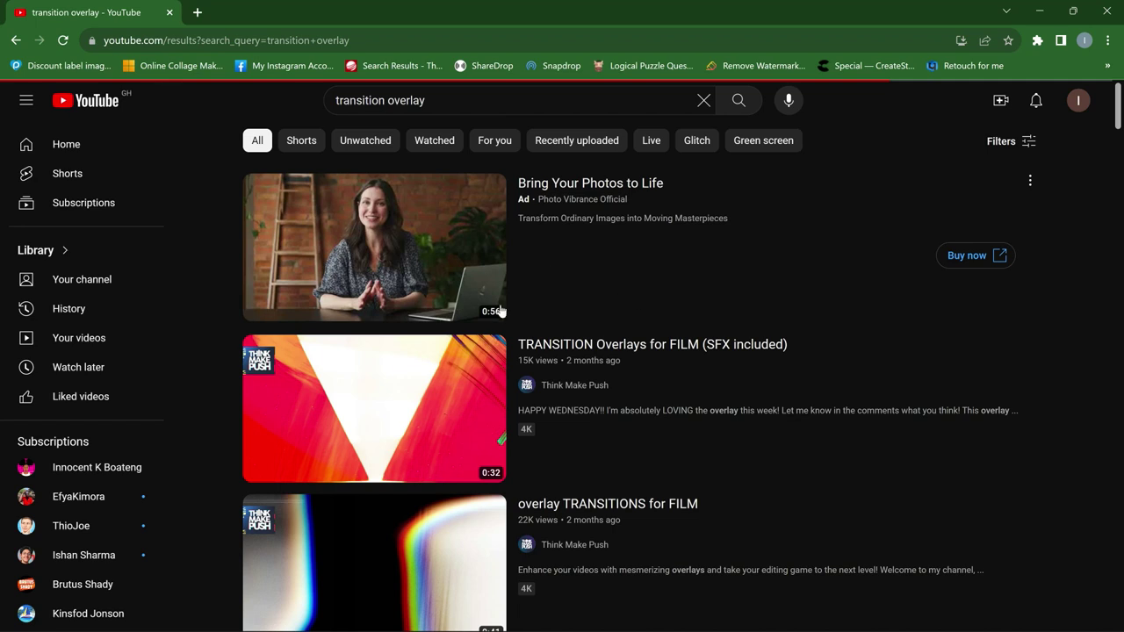
# Step: Copy the link address of the TRANSITION Overlays for FILM (SFX included) video
pyautogui.scroll(-3, 685, 334)
pyautogui.scroll(-1, 720, 363)
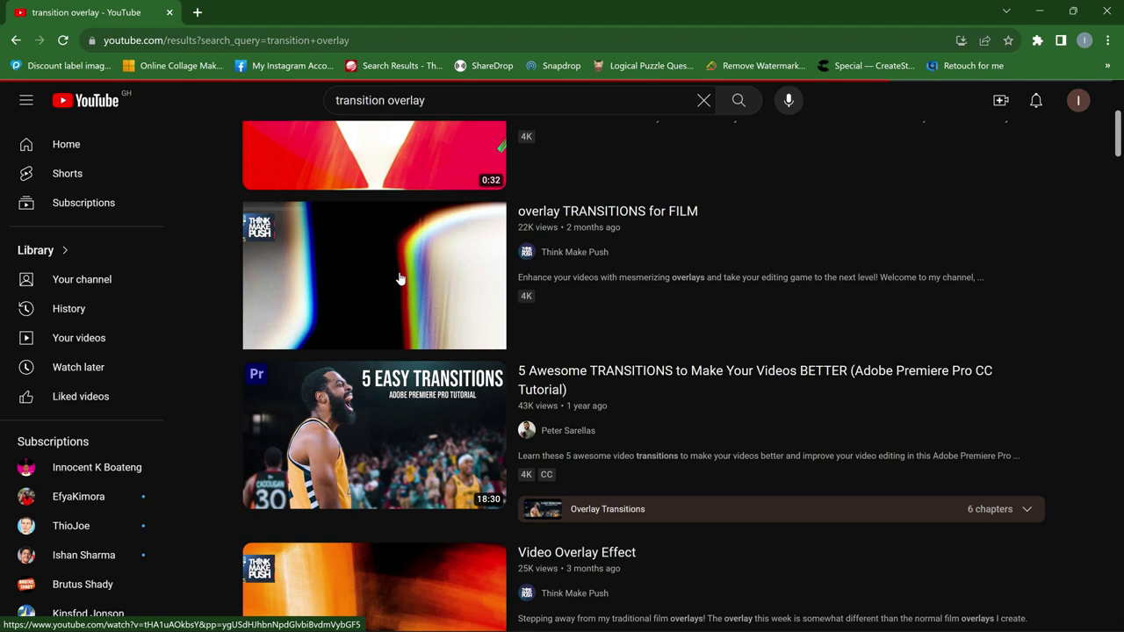
pyautogui.scroll(-3, 399, 279)
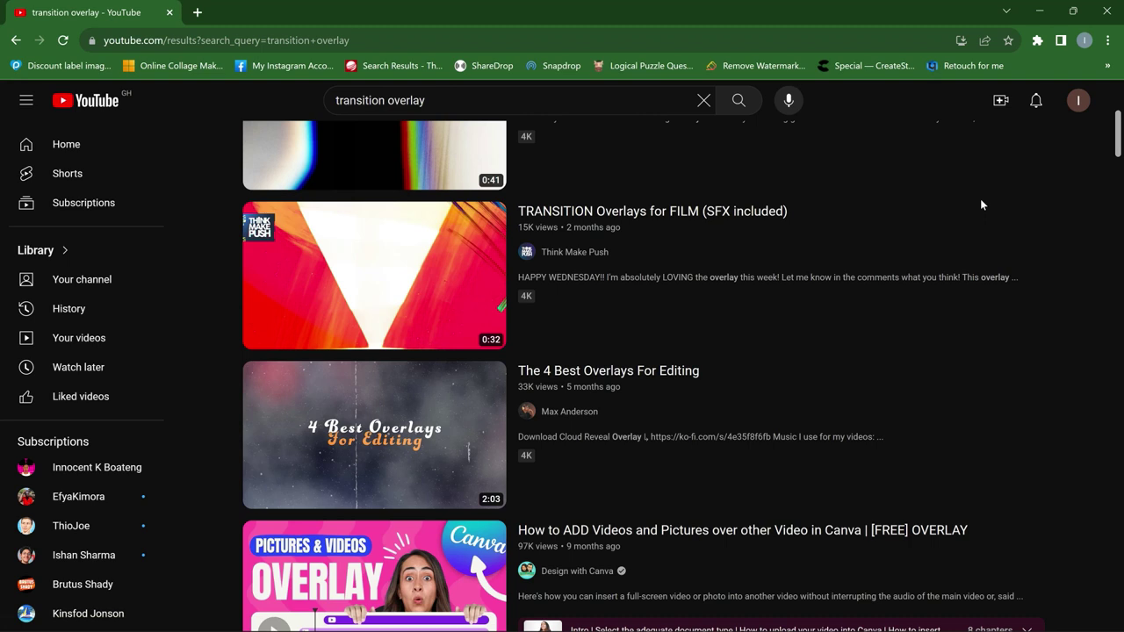
pyautogui.moveTo(422, 290)
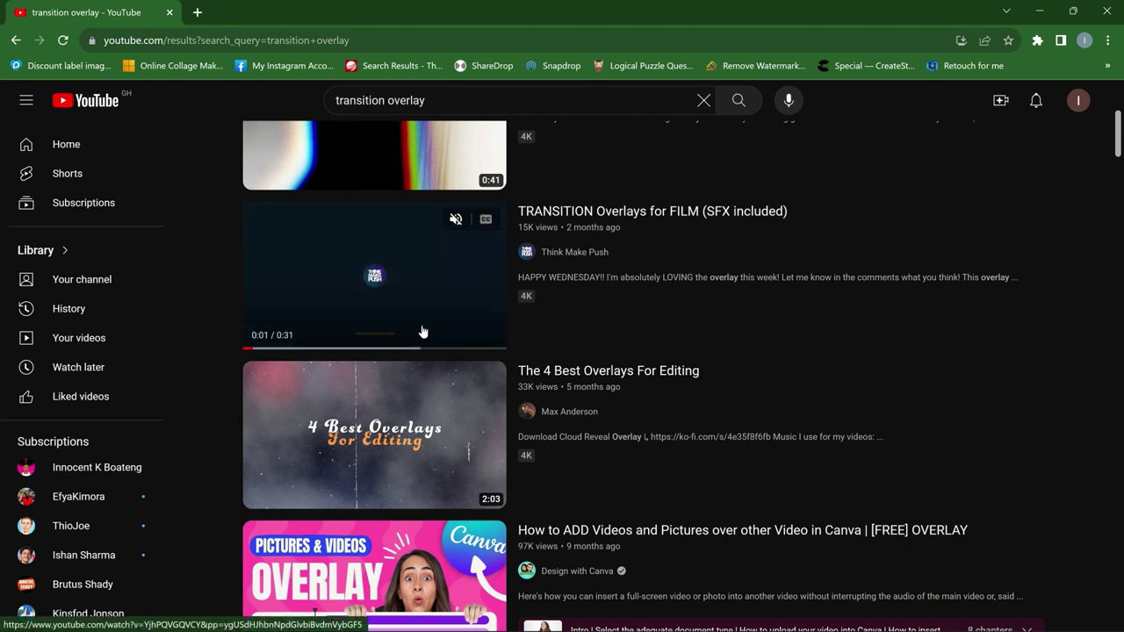
pyautogui.rightClick(425, 225)
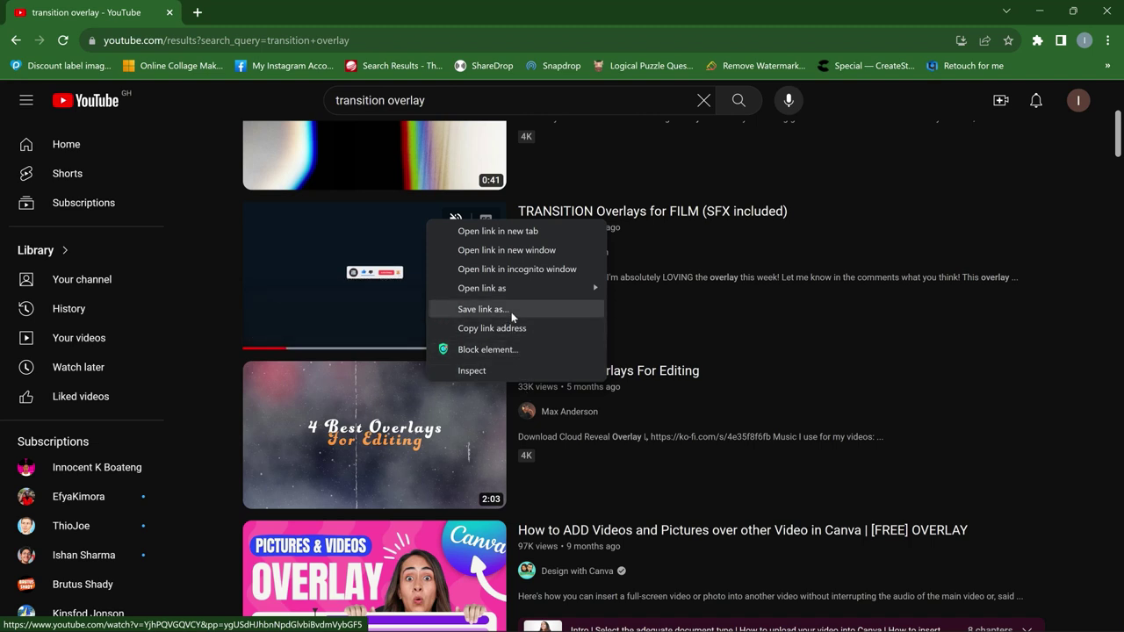
pyautogui.click(492, 327)
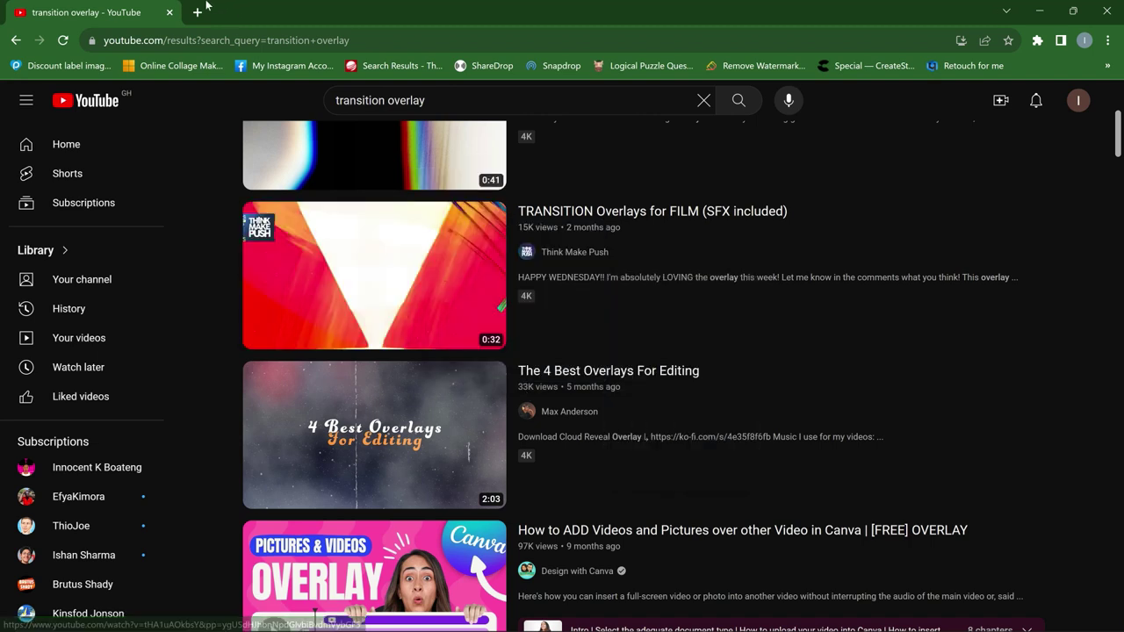
pyautogui.hotkey('ctrl', 't')
# Step: Load savefrom.net, paste the copied YouTube link and start the download
pyautogui.write('sav')
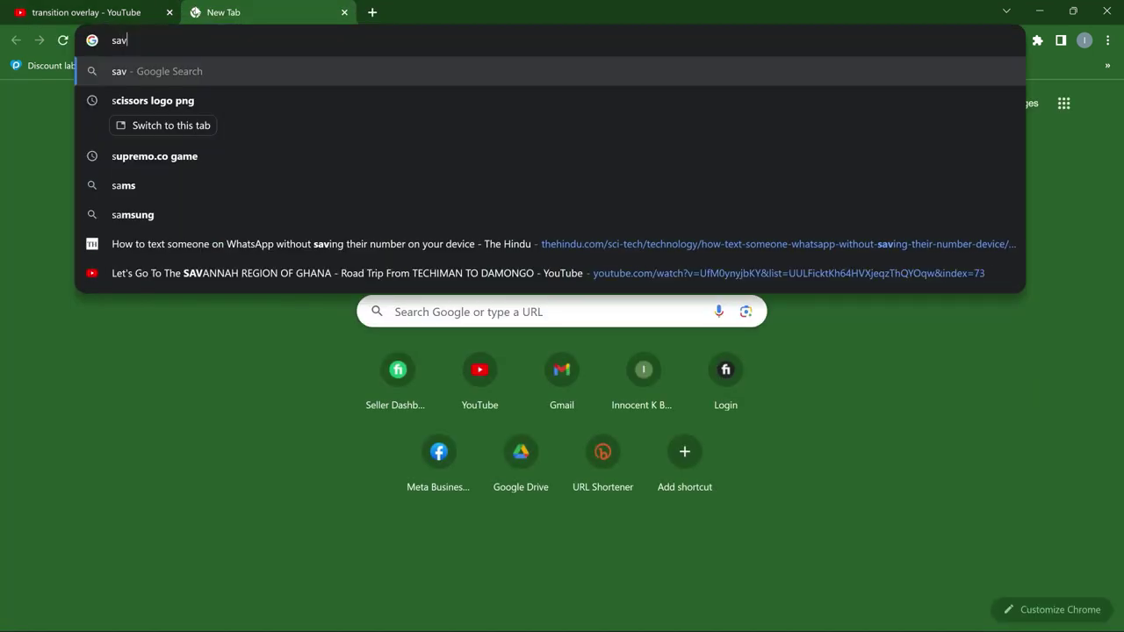
pyautogui.write('efrom')
pyautogui.press('Return')
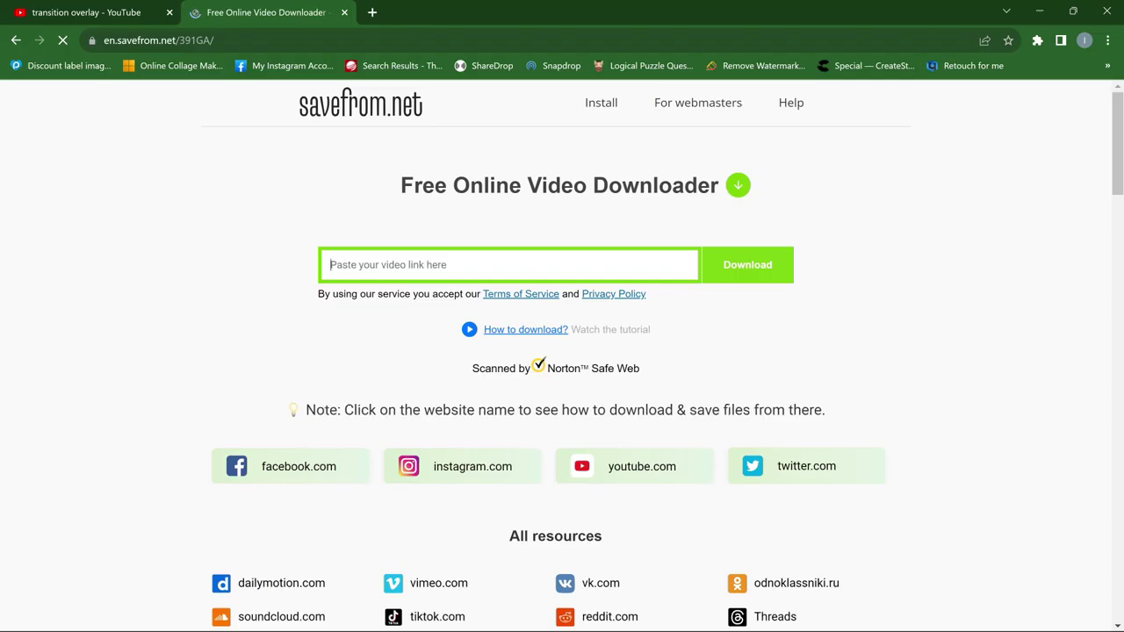
pyautogui.hotkey('ctrl', 'v')
pyautogui.click(764, 275)
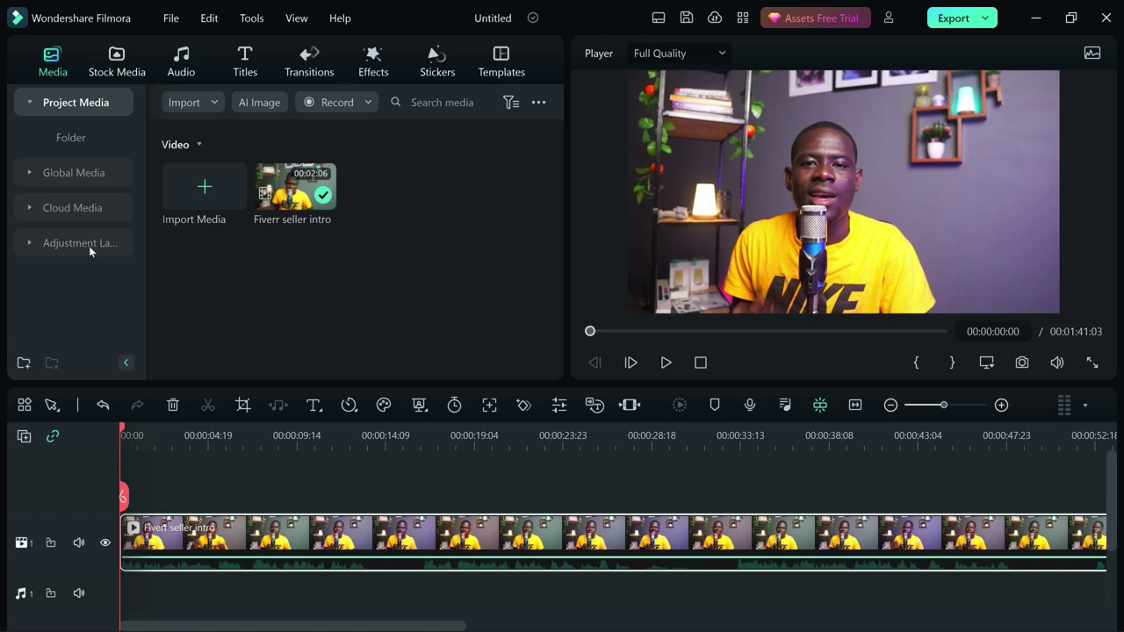
# Step: Import all five clips from Desktop > Transition overlays into Project Media
pyautogui.click(204, 202)
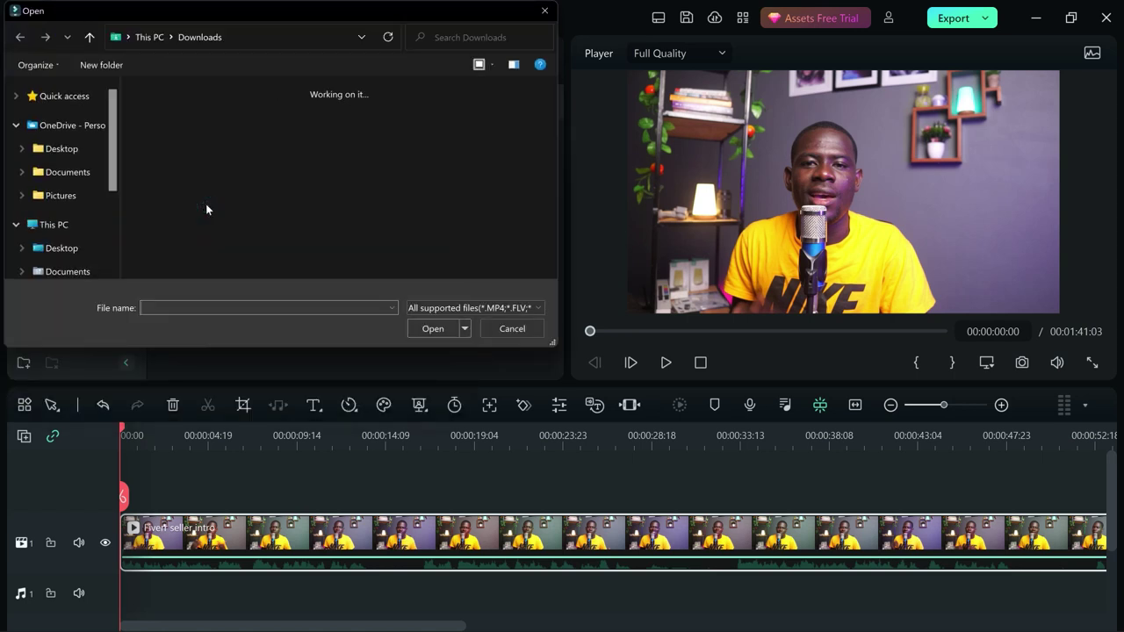
pyautogui.click(61, 248)
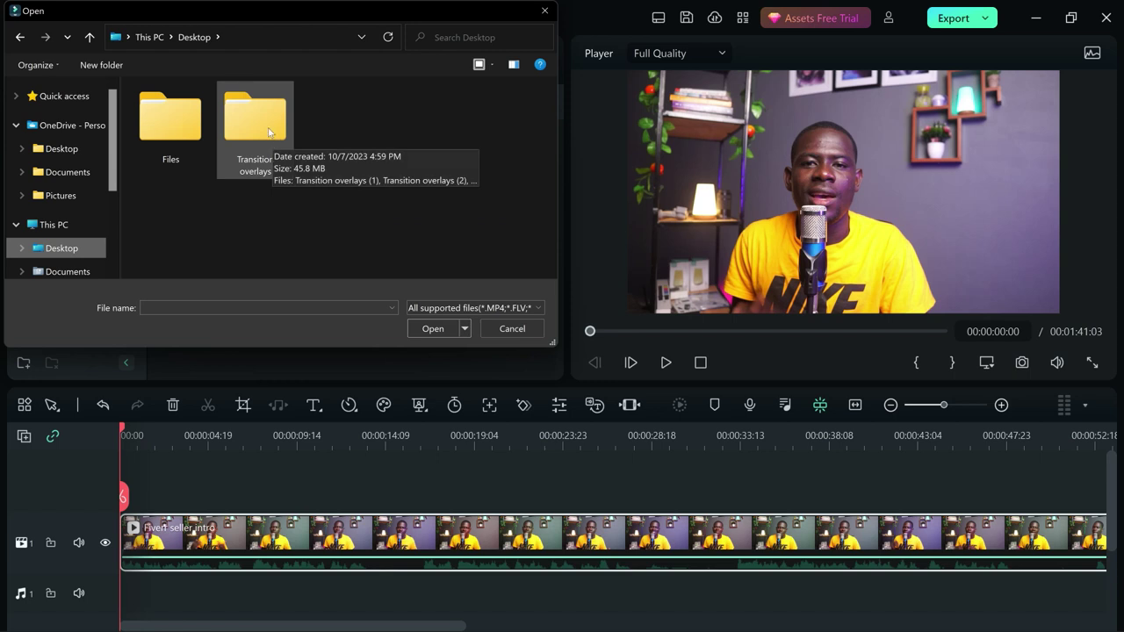
pyautogui.doubleClick(268, 132)
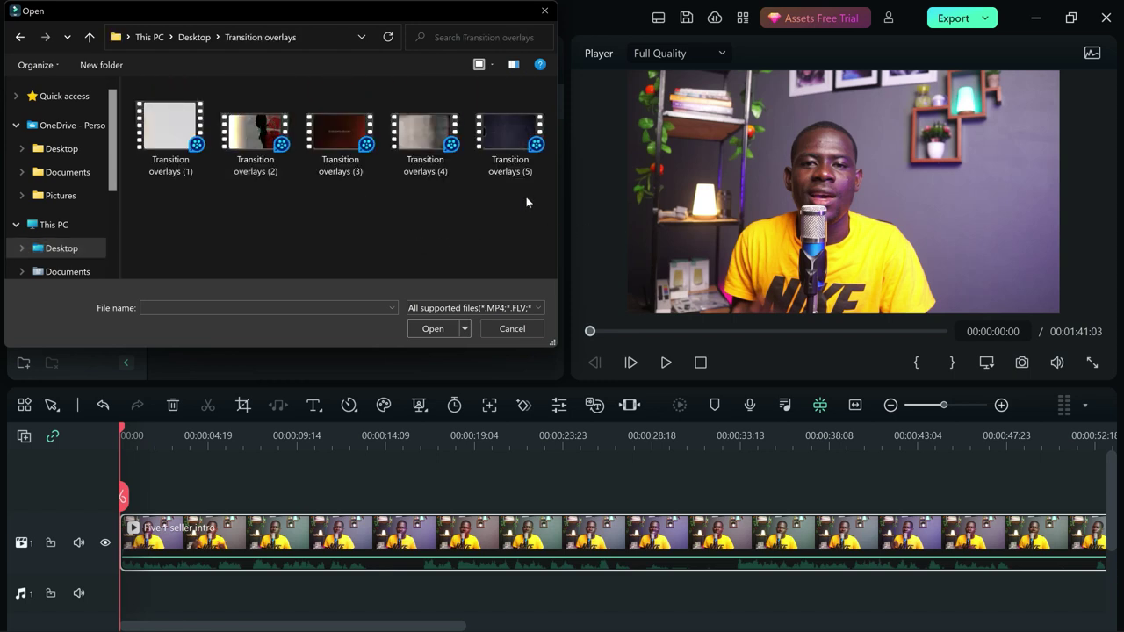
pyautogui.moveTo(525, 202); pyautogui.dragTo(140, 100)
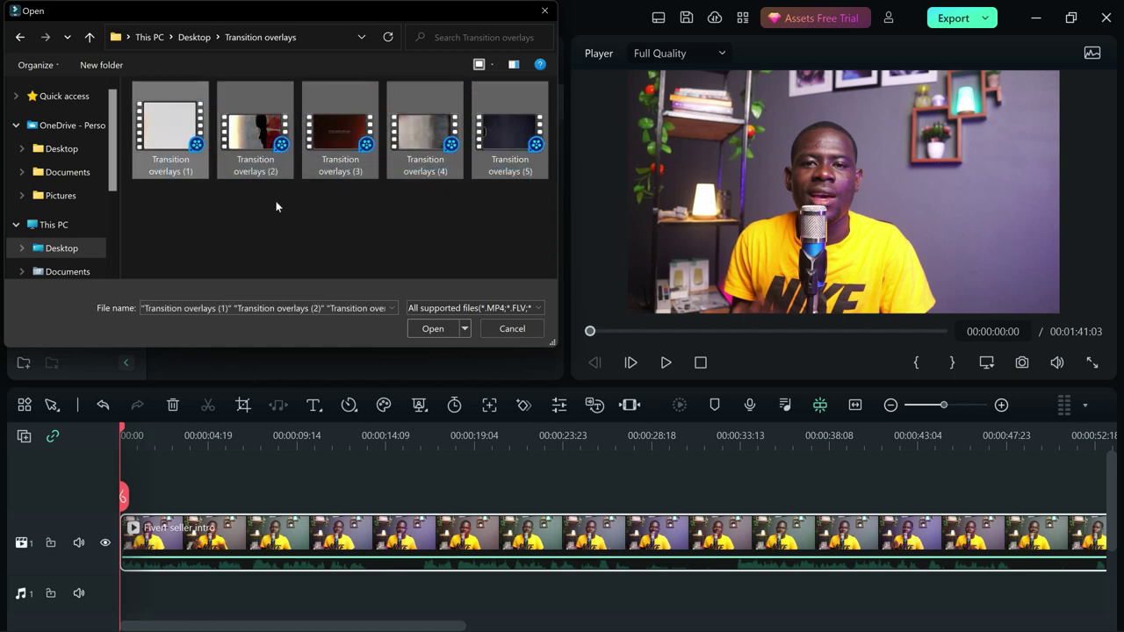
pyautogui.click(432, 332)
pyautogui.click(473, 329)
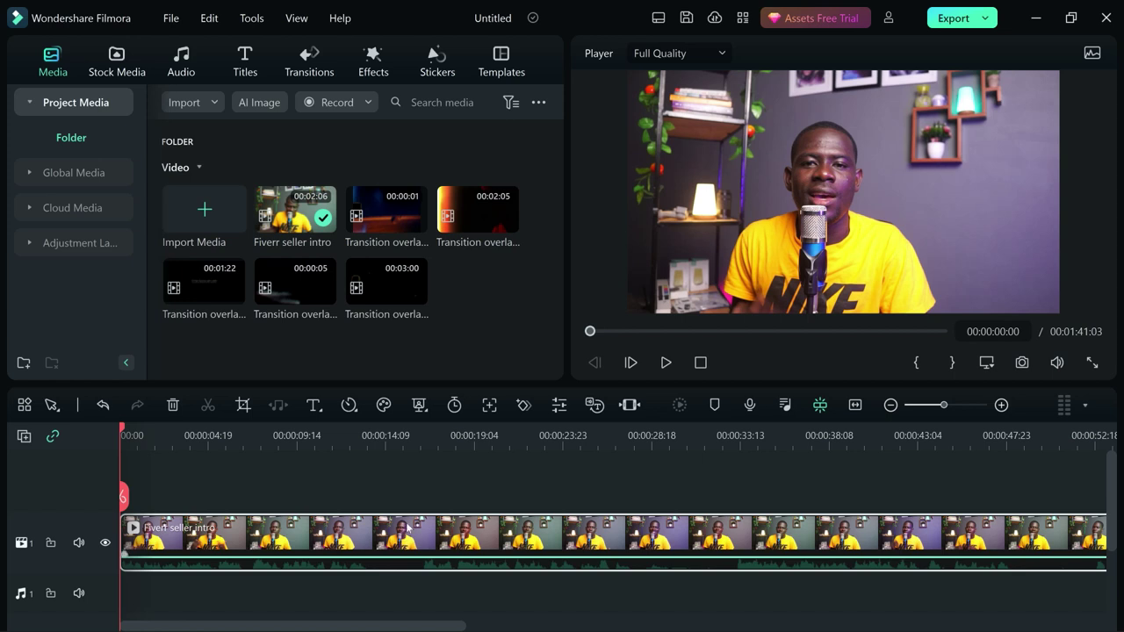
# Step: Play and stop the timeline, then preview the 00:01:22 overlay clip in the Player
pyautogui.press('space')
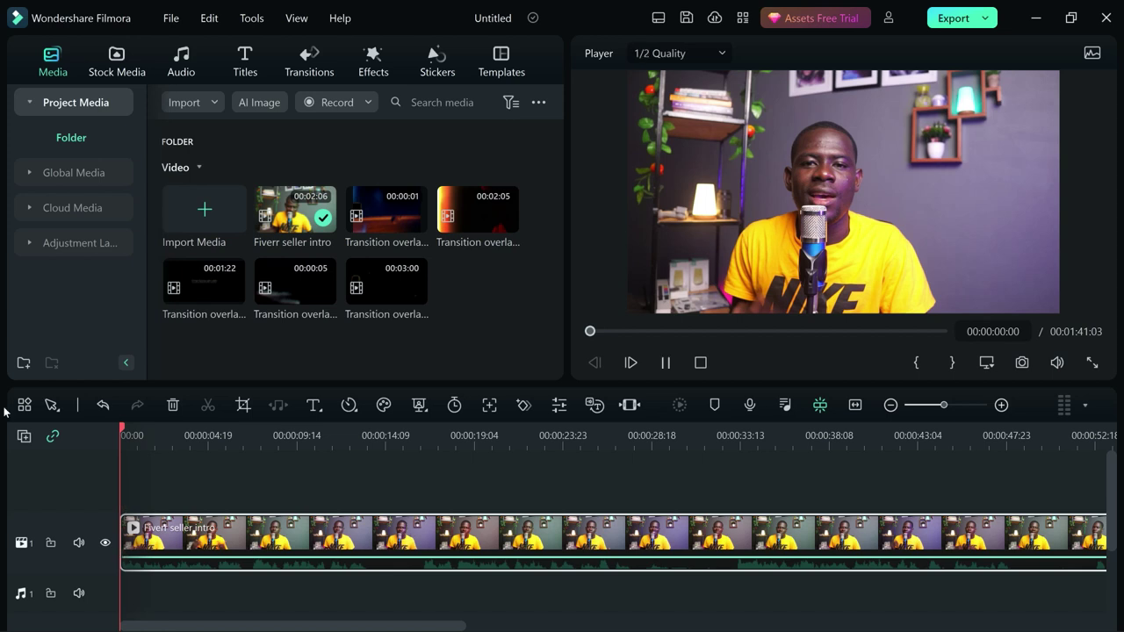
pyautogui.press('space')
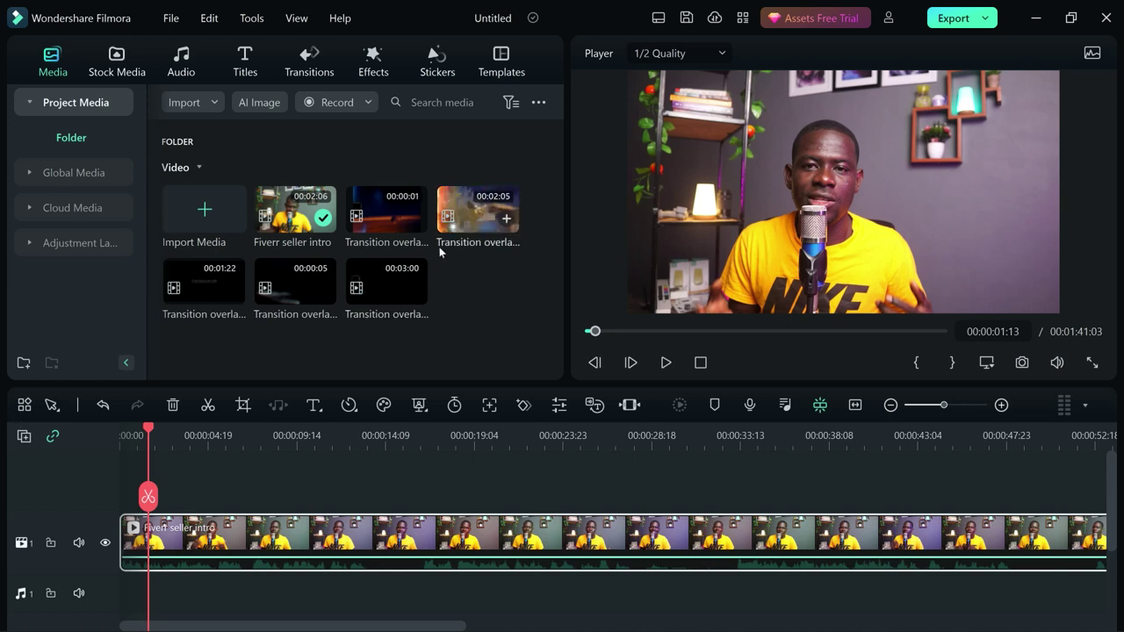
pyautogui.click(122, 436)
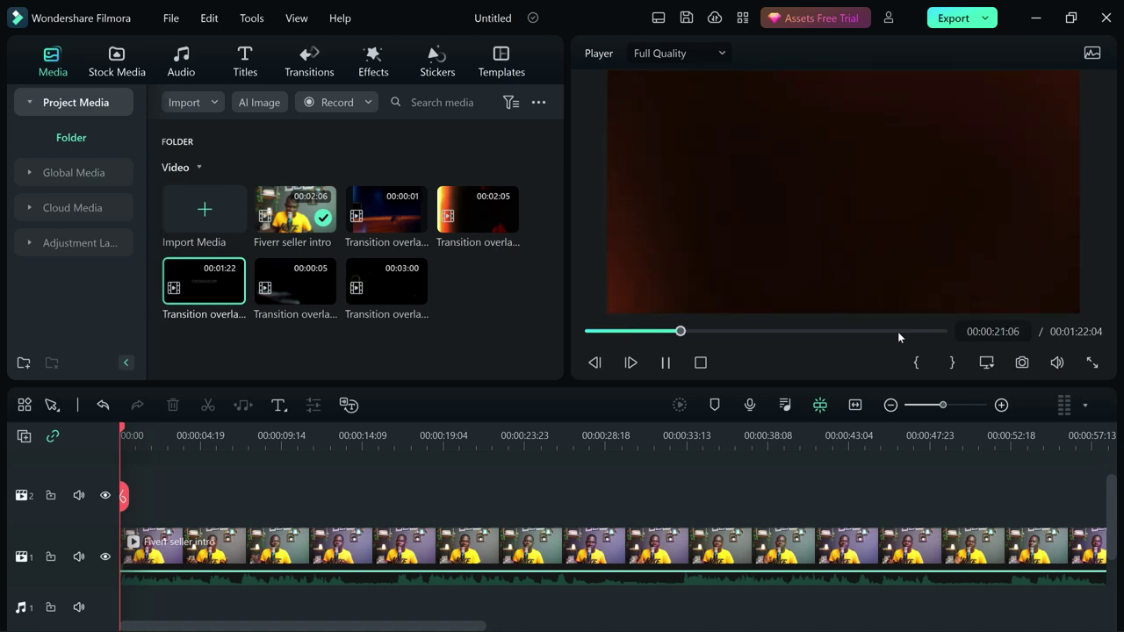
# Step: Mark the overlay from 01:09:00 to 01:11:25 and drop that portion at 00:00 on track 2
pyautogui.moveTo(883, 331); pyautogui.dragTo(885, 332)
pyautogui.press('space')
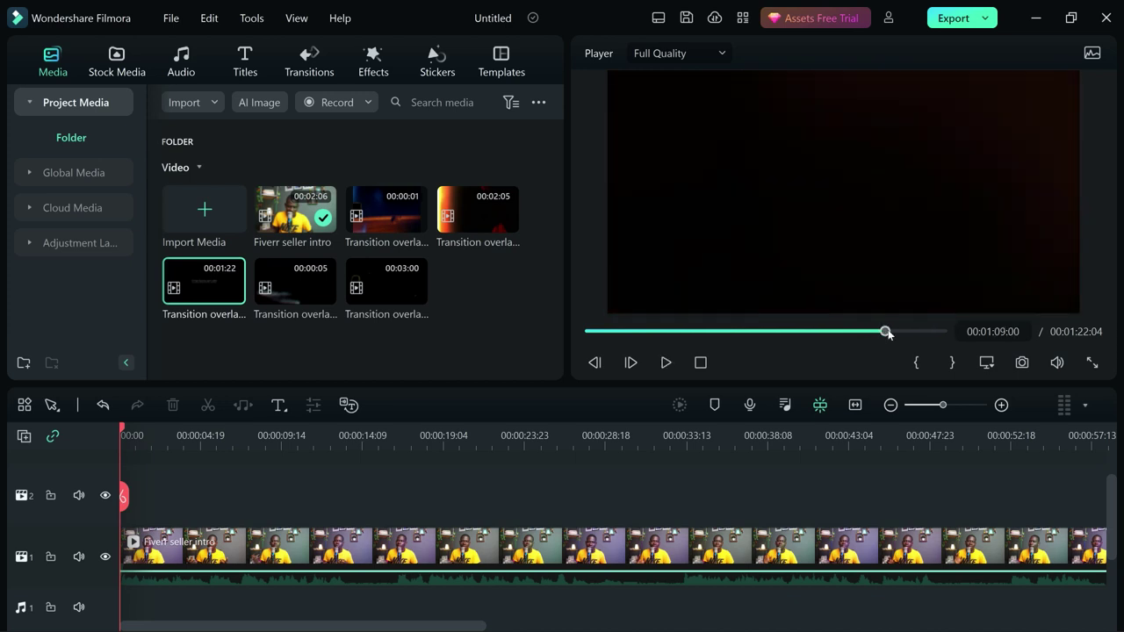
pyautogui.click(916, 363)
pyautogui.press('space')
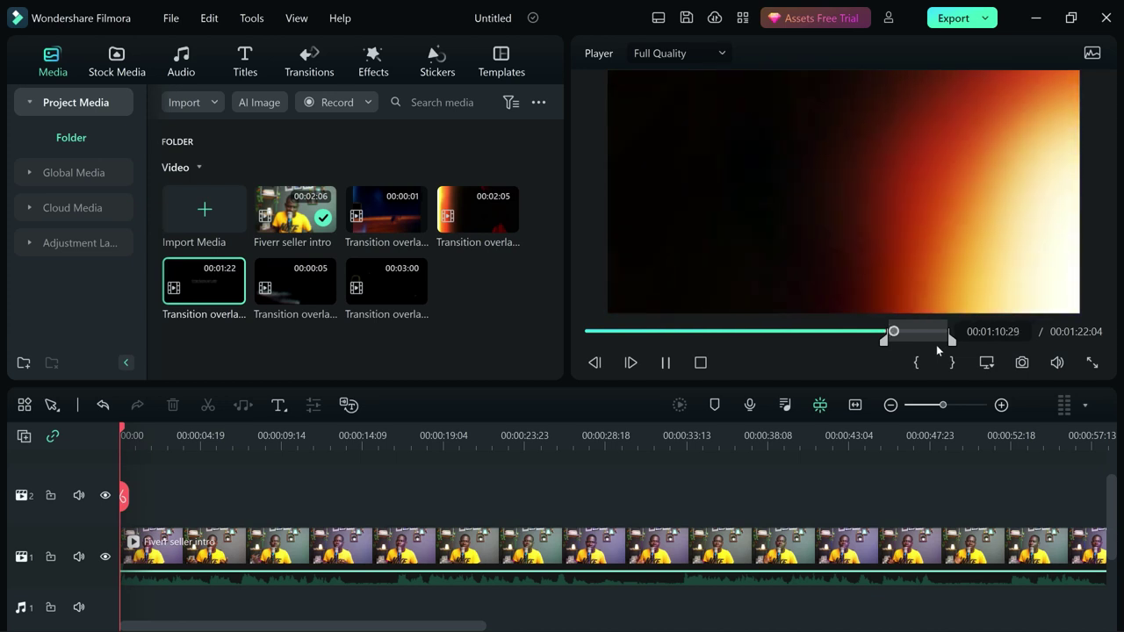
pyautogui.press('space')
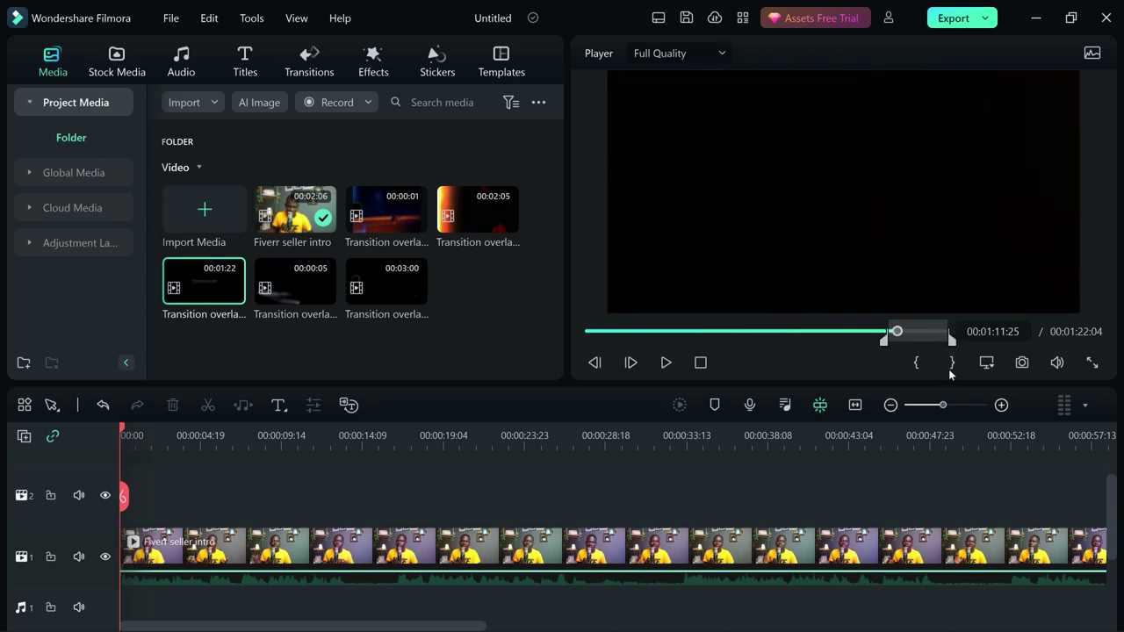
pyautogui.click(951, 362)
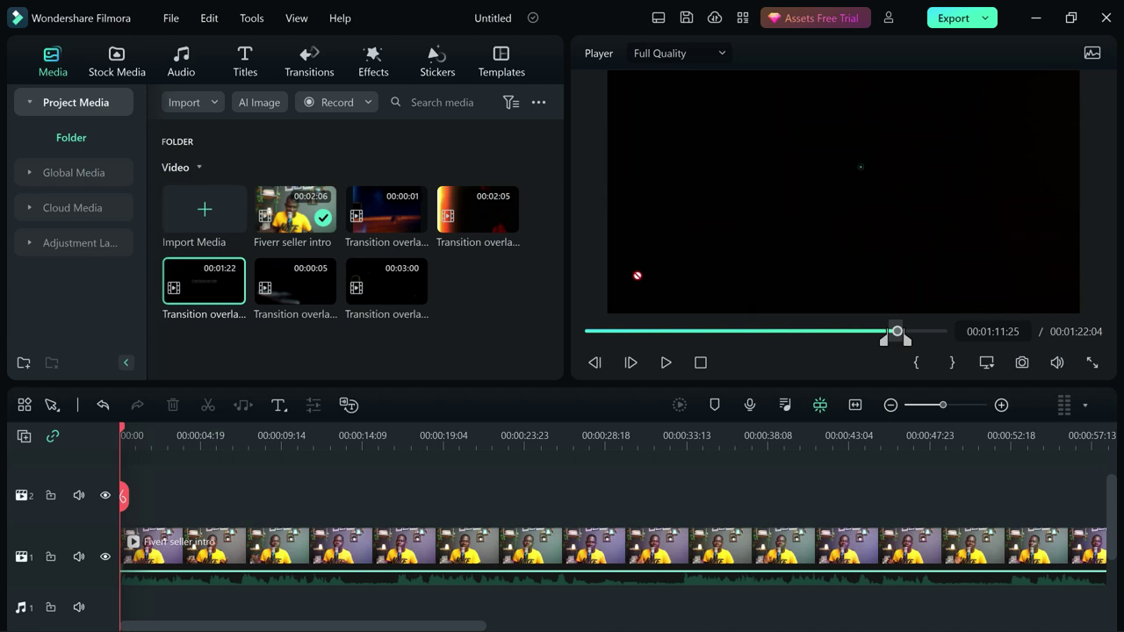
pyautogui.moveTo(861, 167); pyautogui.dragTo(97, 519)
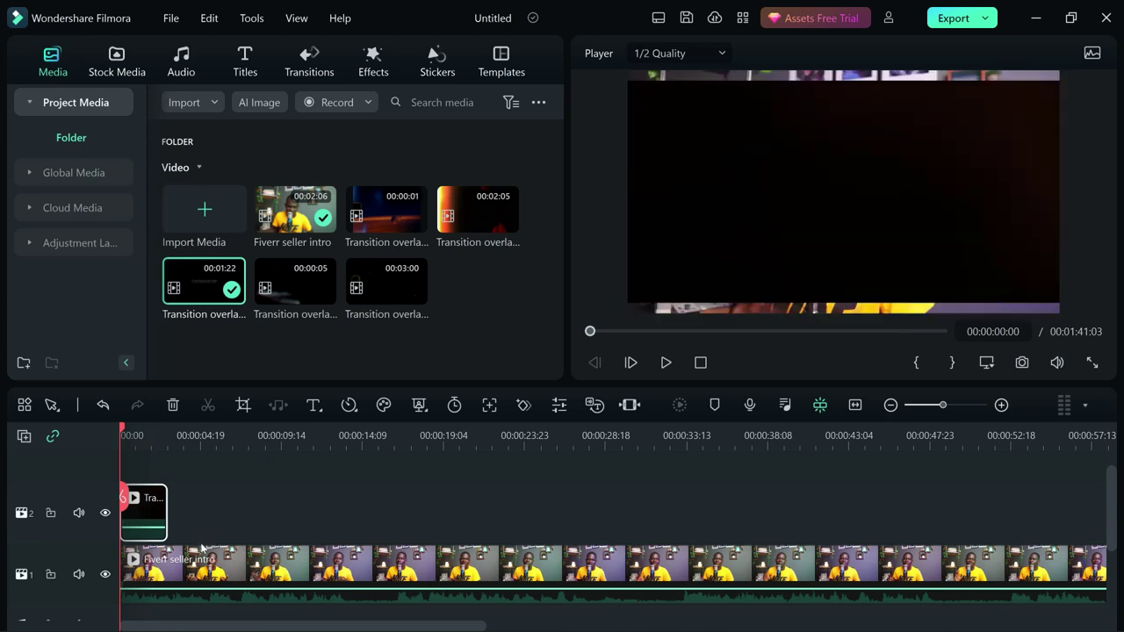
# Step: Review the overlay playback, return to 00:00 and open the track-2 clip's Video properties
pyautogui.rightClick(148, 504)
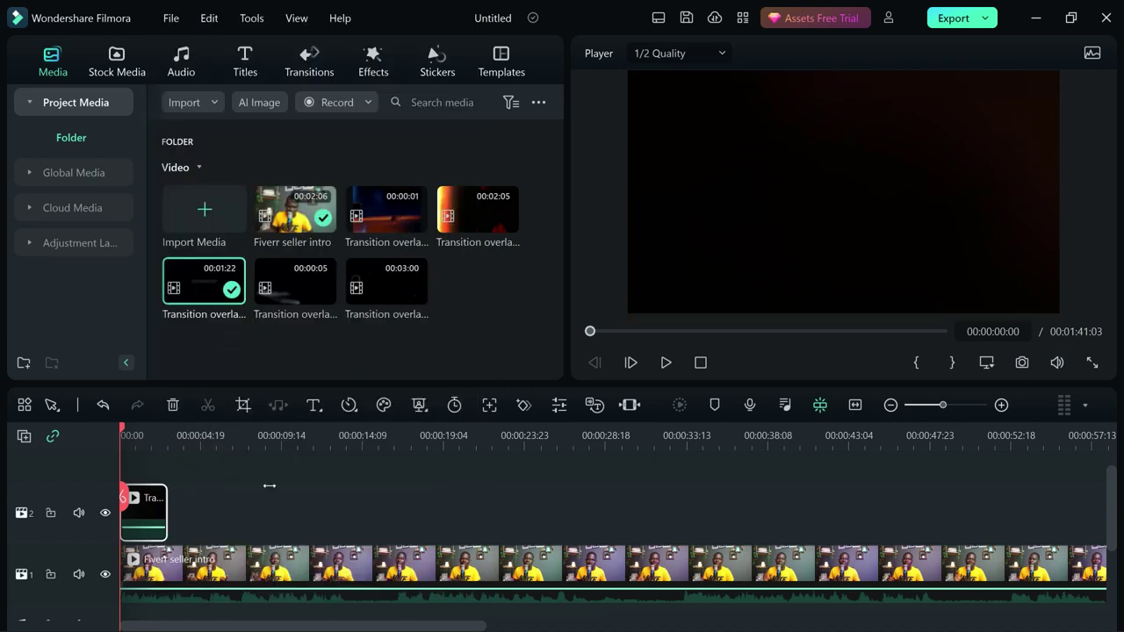
pyautogui.press('space')
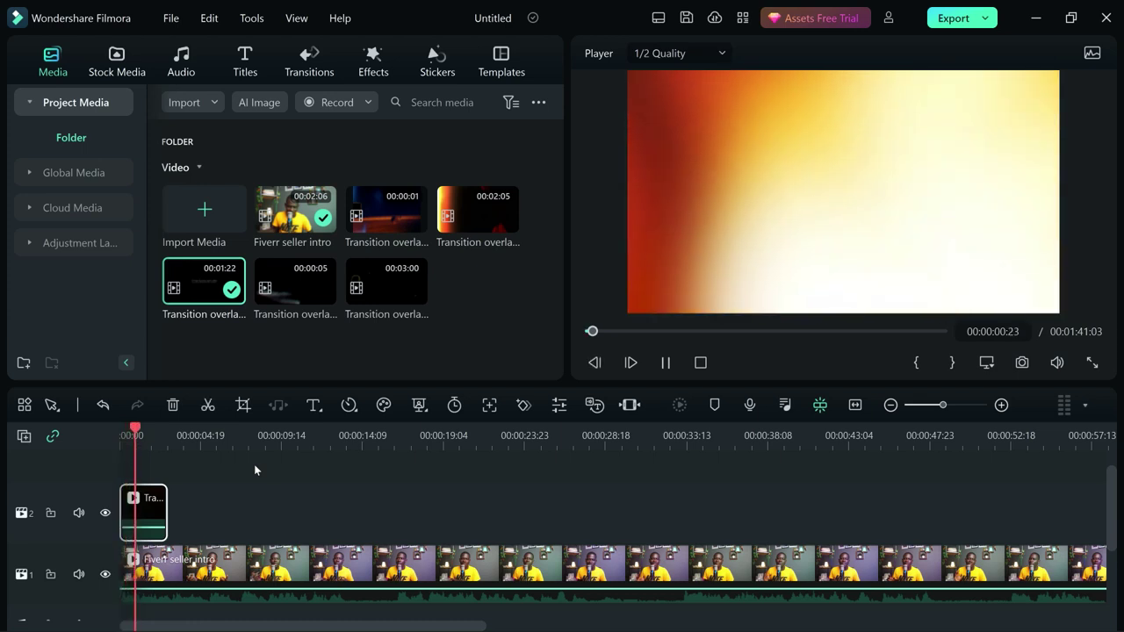
pyautogui.press('space')
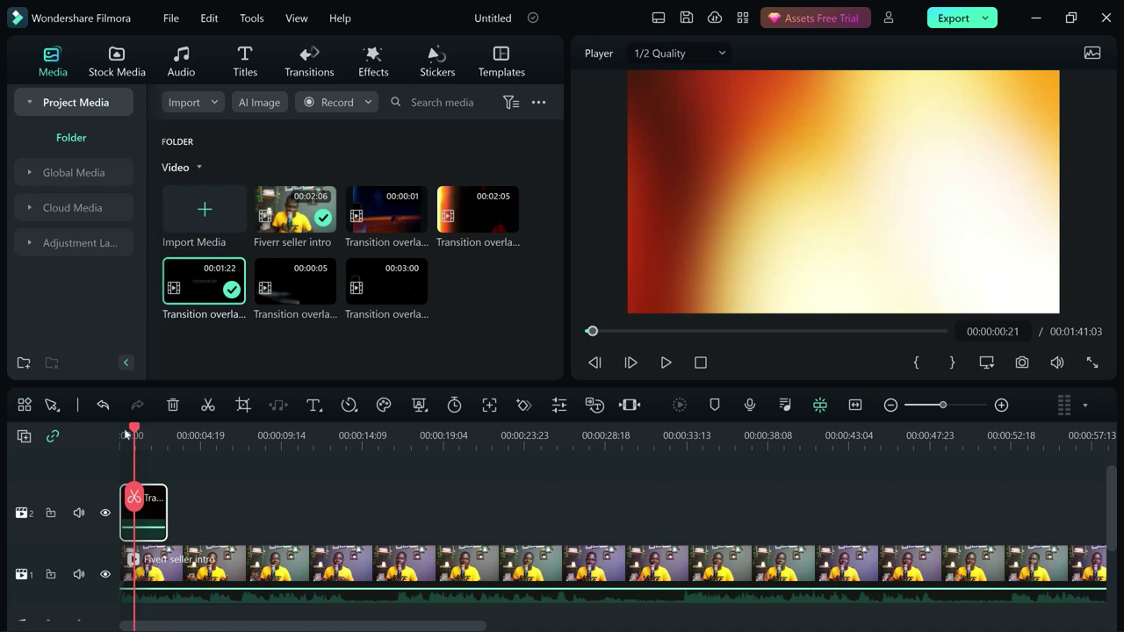
pyautogui.moveTo(134, 430); pyautogui.dragTo(104, 439)
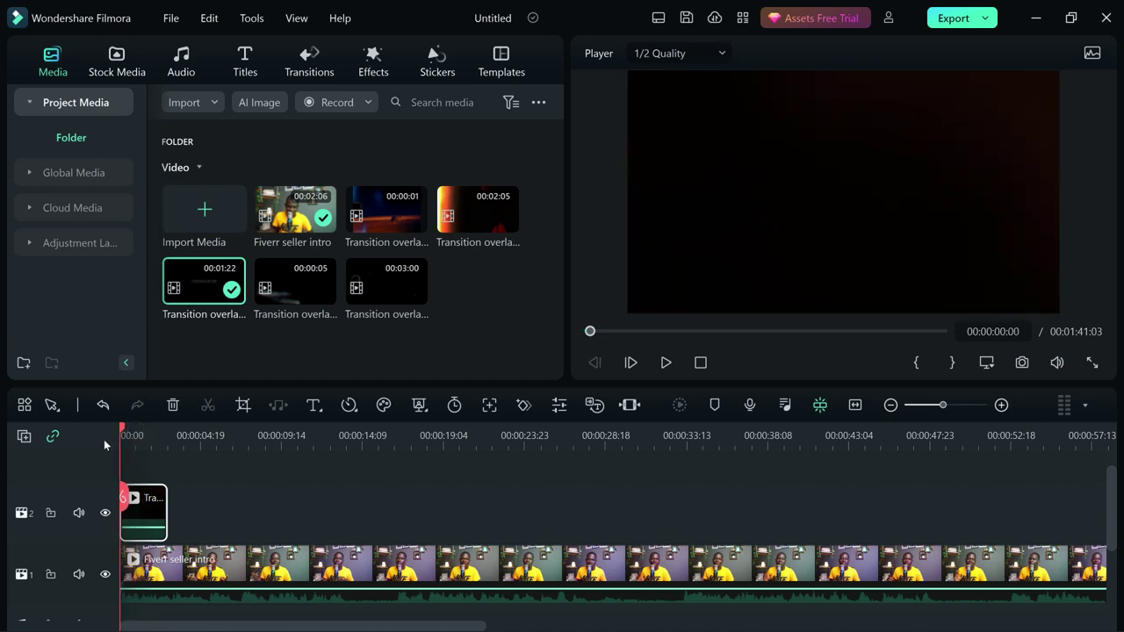
pyautogui.click(146, 516)
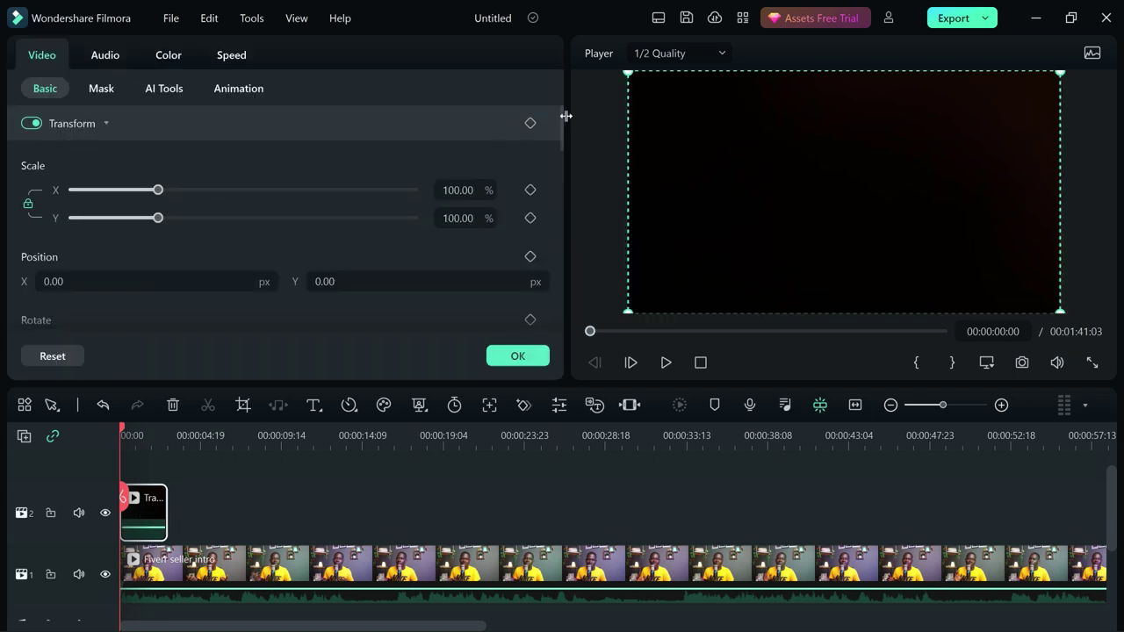
# Step: Set the track-2 overlay's Blend Mode to Screen, confirm with OK, and play the preview
pyautogui.moveTo(559, 123); pyautogui.dragTo(566, 177)
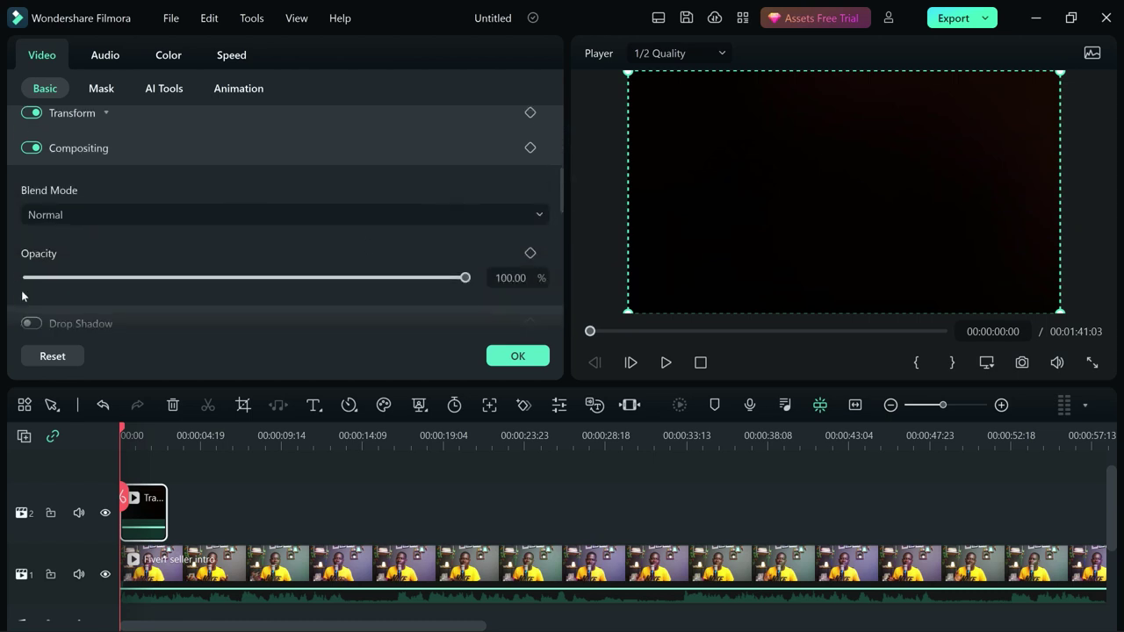
pyautogui.click(139, 215)
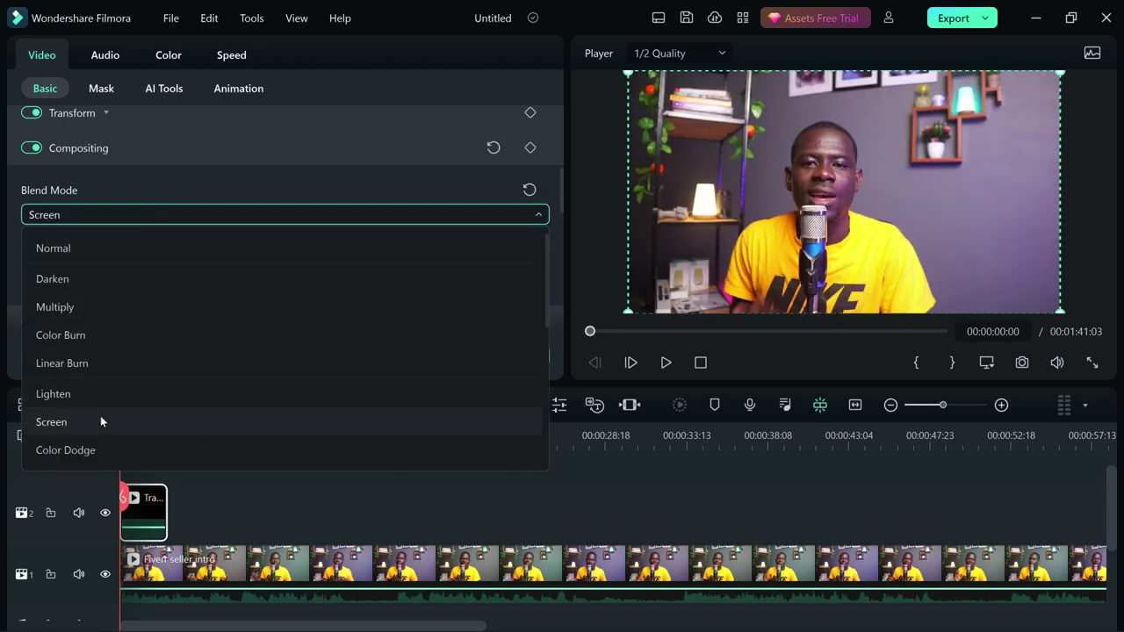
pyautogui.click(100, 421)
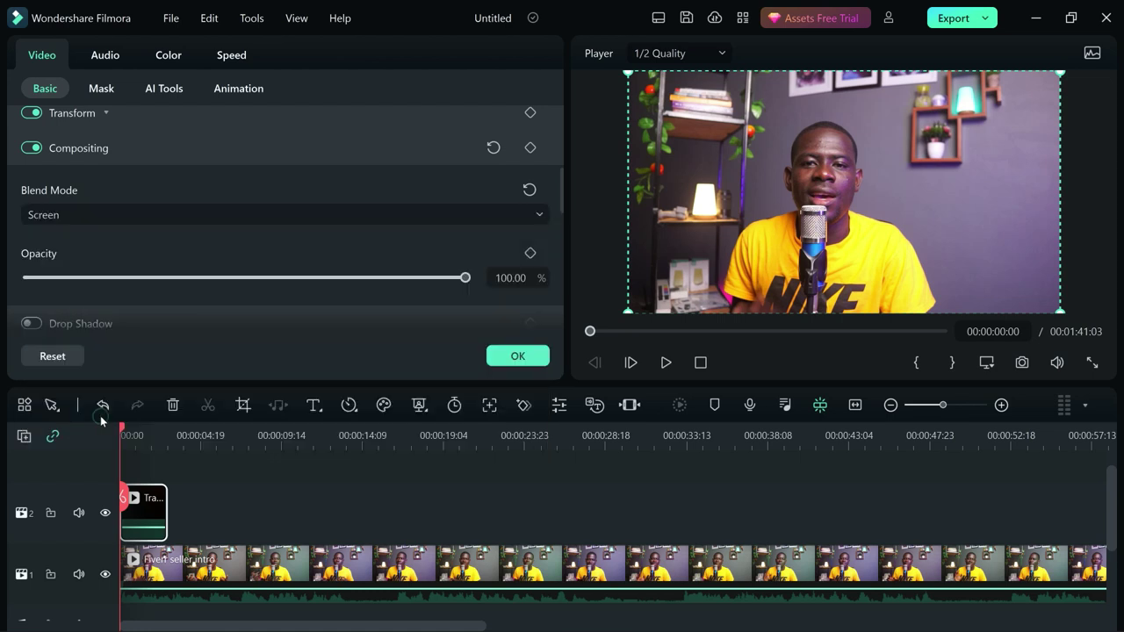
pyautogui.click(102, 413)
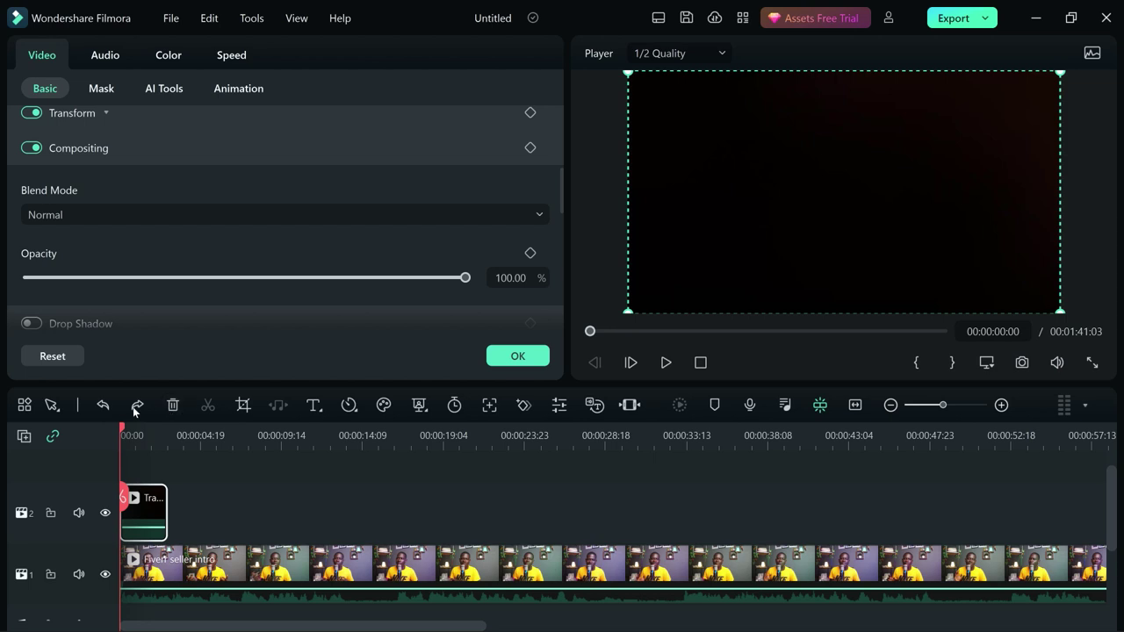
pyautogui.click(136, 406)
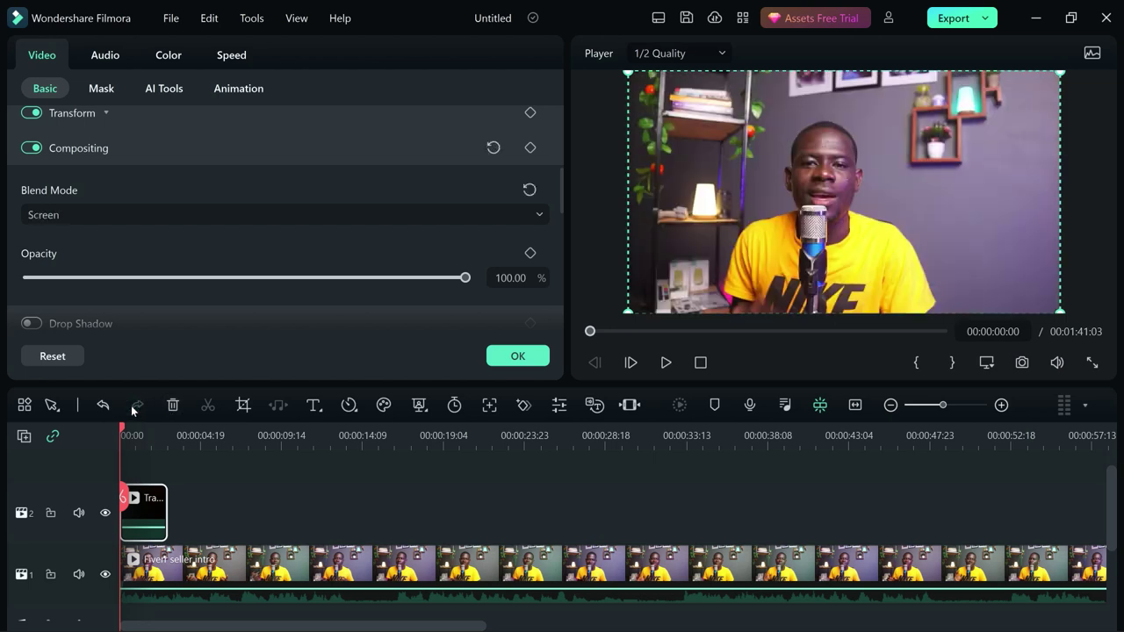
pyautogui.click(155, 538)
pyautogui.press('space')
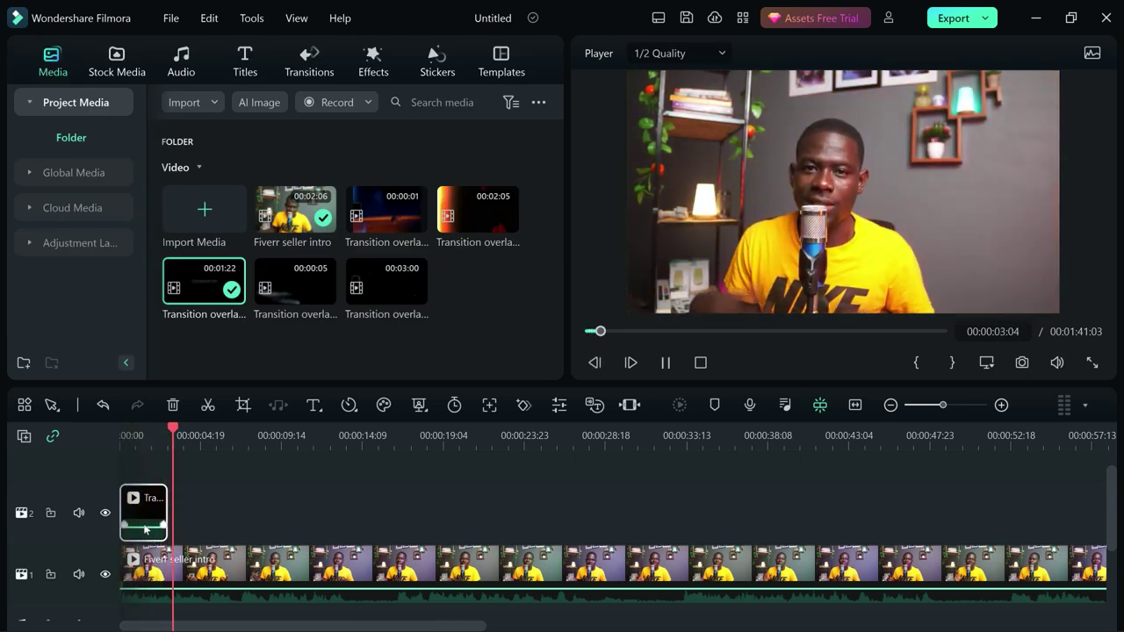
# Step: Stop playback and place the playhead at 00:00:33:06
pyautogui.press('space')
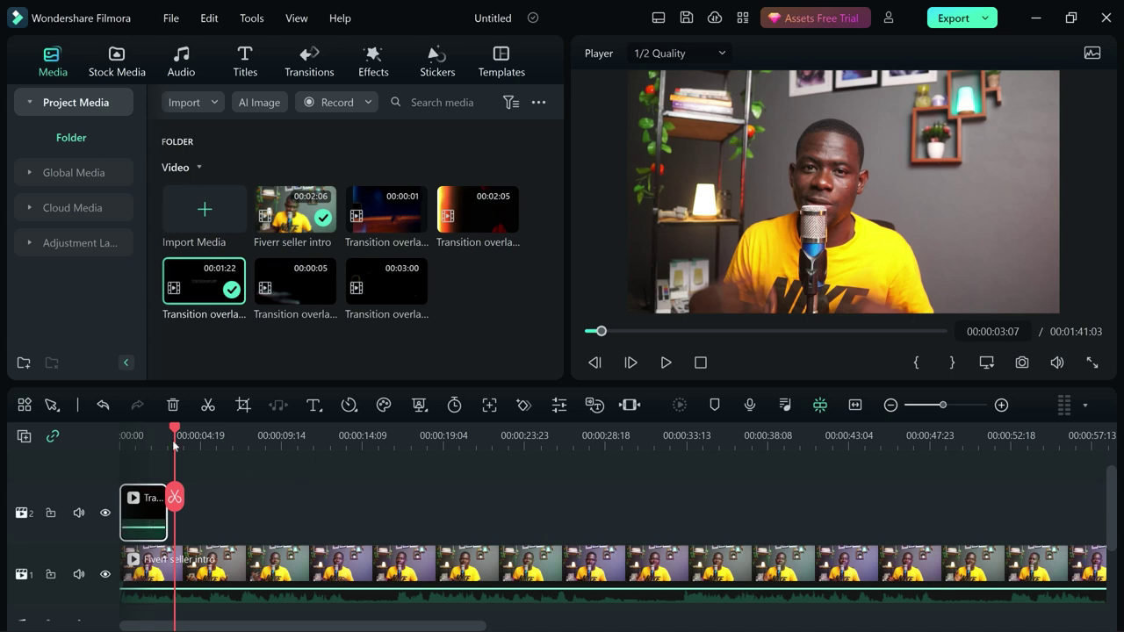
pyautogui.moveTo(530, 504); pyautogui.dragTo(673, 519)
pyautogui.click(683, 445)
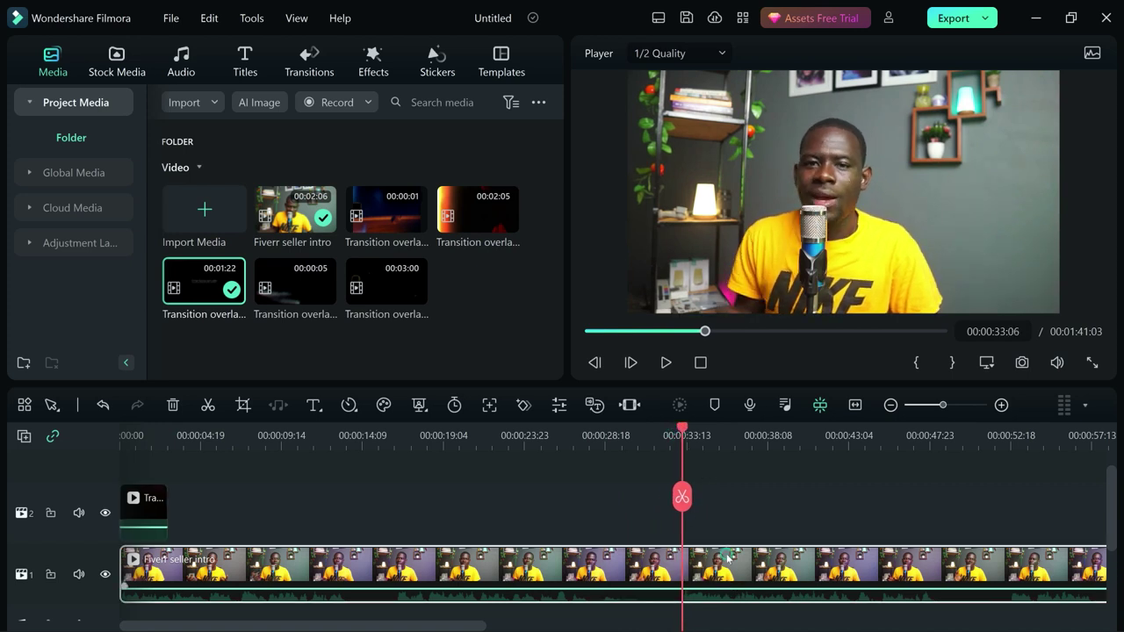
# Step: Split the talking-head clip at 00:00:33:06 and scale the later part to 141.97%
pyautogui.hotkey('ctrl', 'b')
pyautogui.scroll(5, 281, 214)
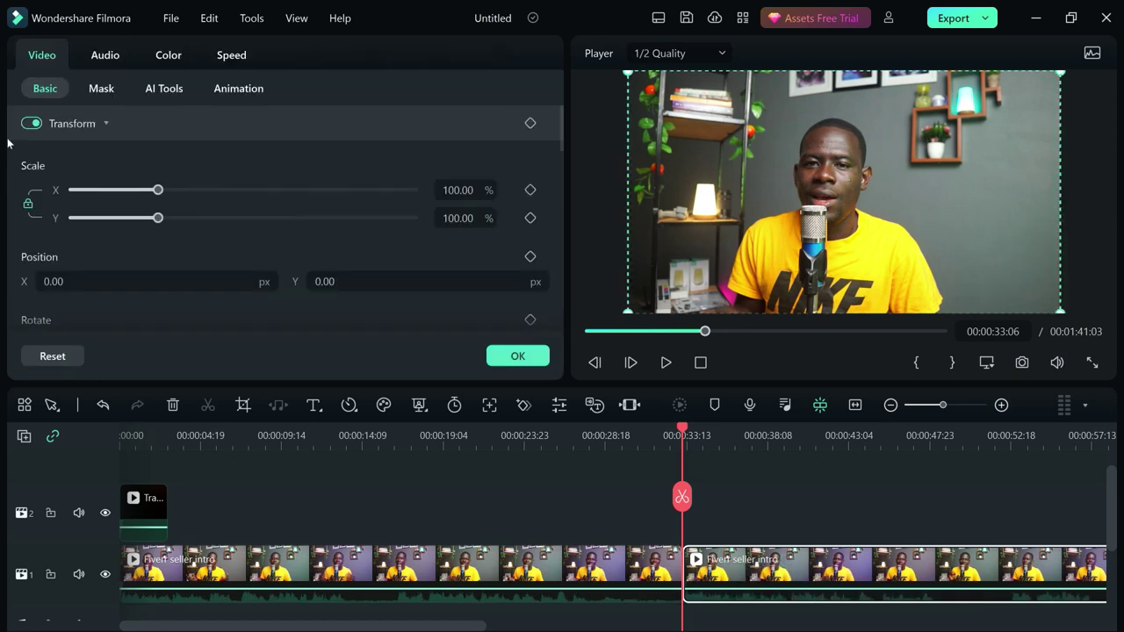
pyautogui.moveTo(159, 190); pyautogui.dragTo(194, 203)
pyautogui.moveTo(816, 191); pyautogui.dragTo(836, 191)
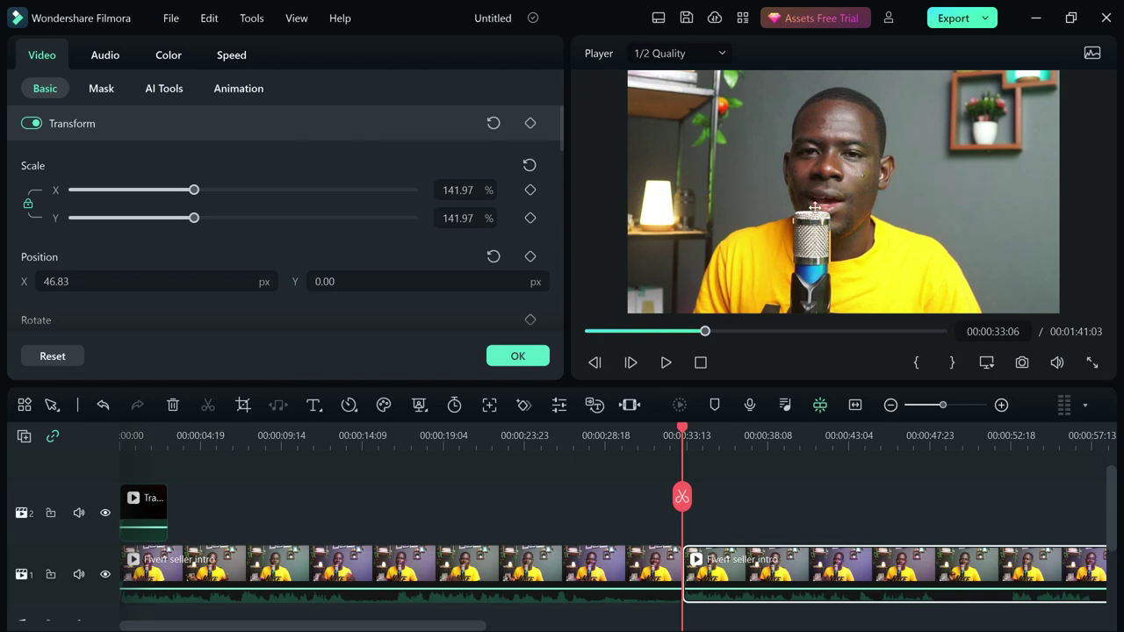
pyautogui.click(500, 356)
# Step: Play back across the cut to review the zoomed clip
pyautogui.click(642, 436)
pyautogui.press('space')
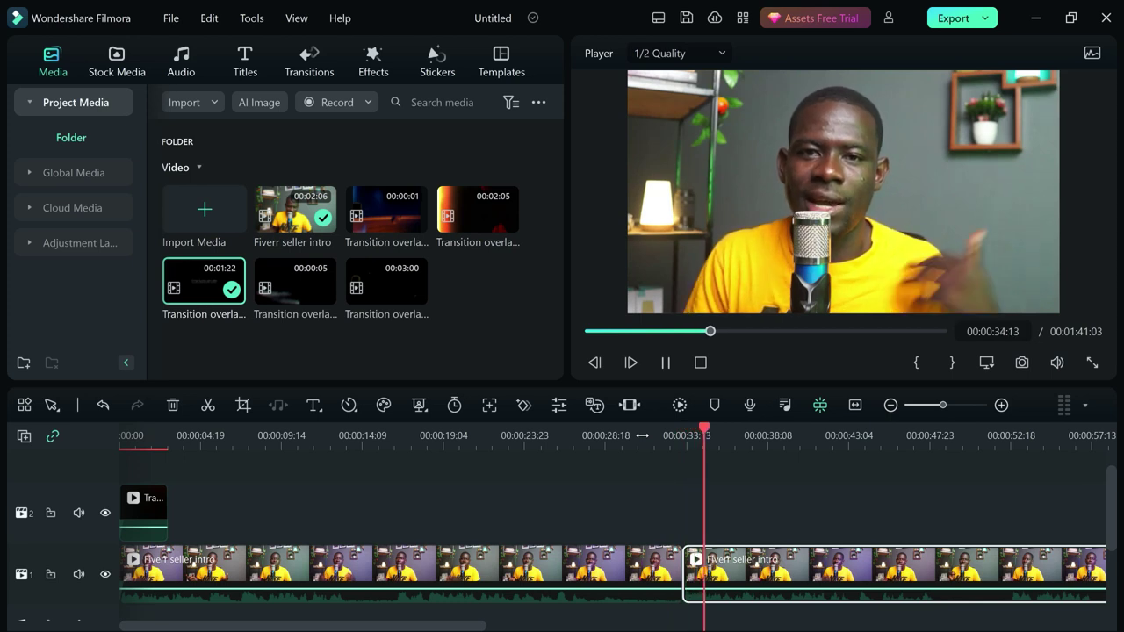
pyautogui.press('space')
# Step: Paste a copy of the track-2 overlay at 00:00:32:10
pyautogui.moveTo(150, 507)
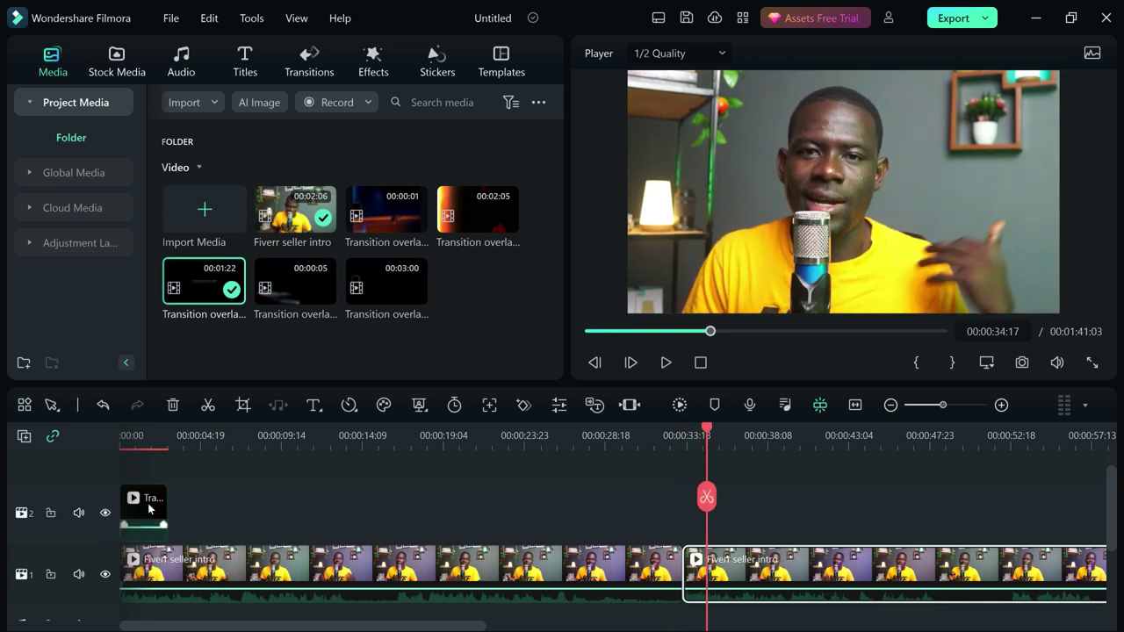
pyautogui.click(149, 507)
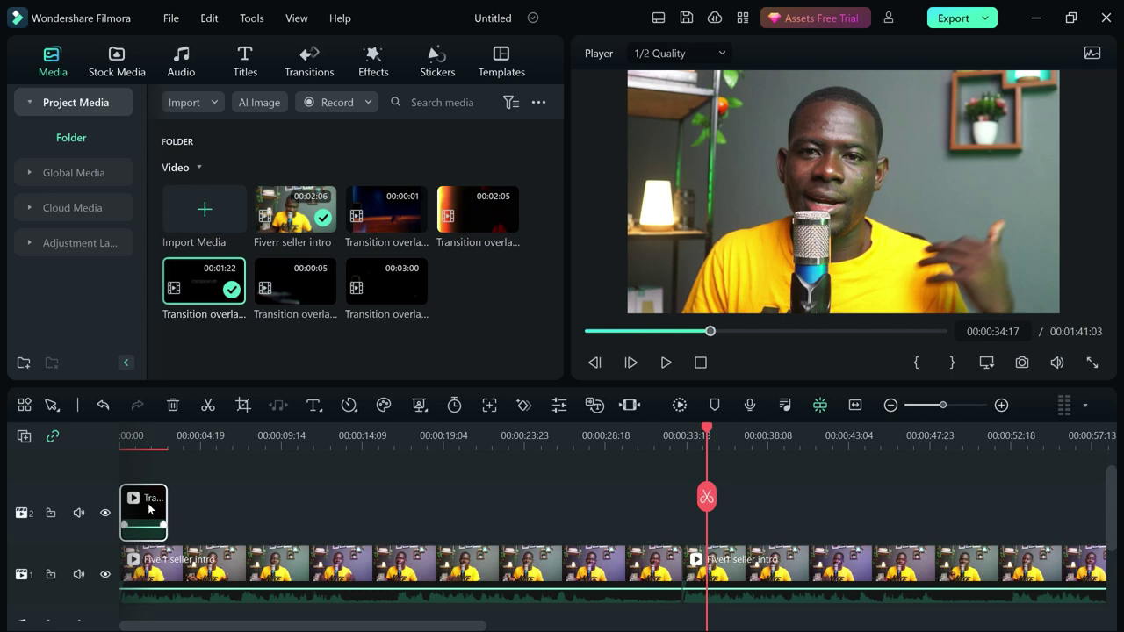
pyautogui.click(666, 434)
pyautogui.moveTo(668, 438); pyautogui.dragTo(669, 440)
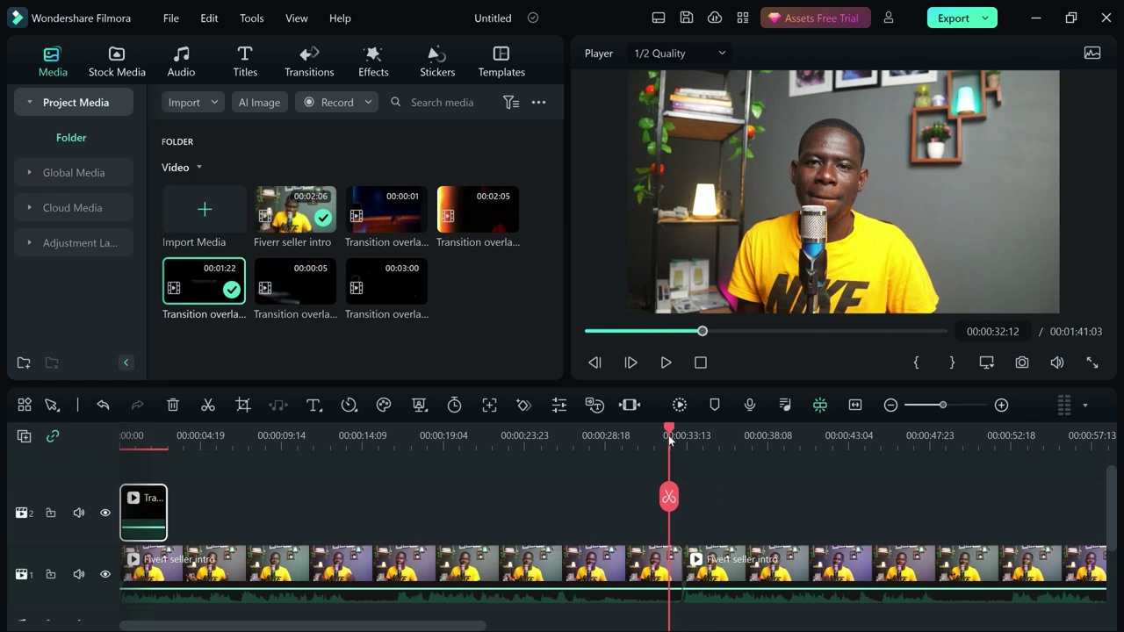
pyautogui.moveTo(669, 436); pyautogui.dragTo(668, 437)
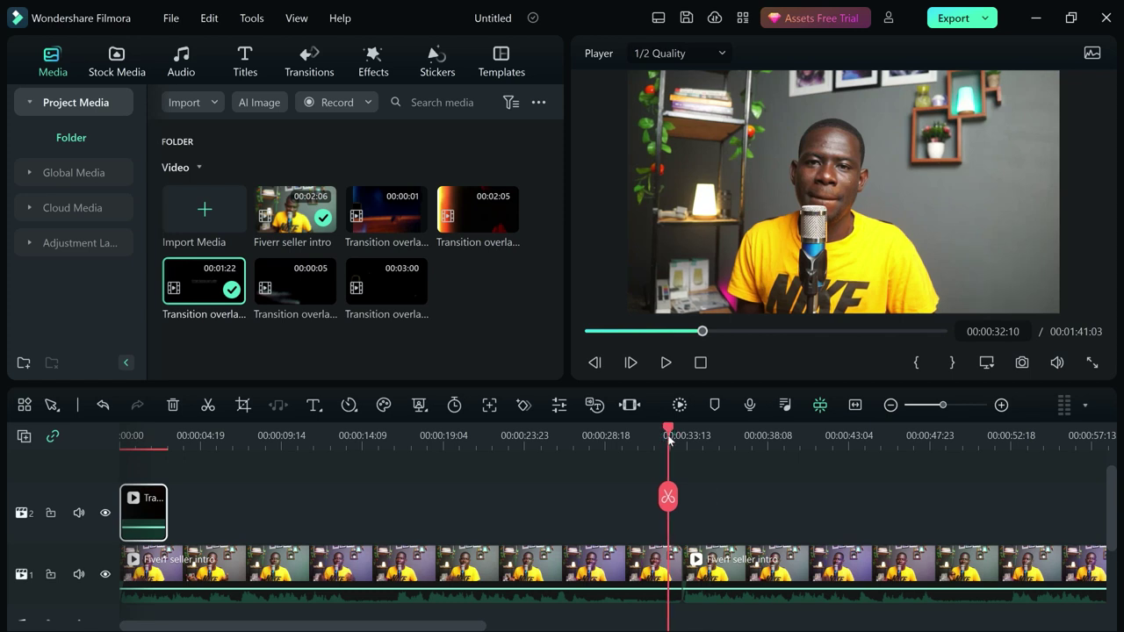
pyautogui.hotkey('ctrl', 'v')
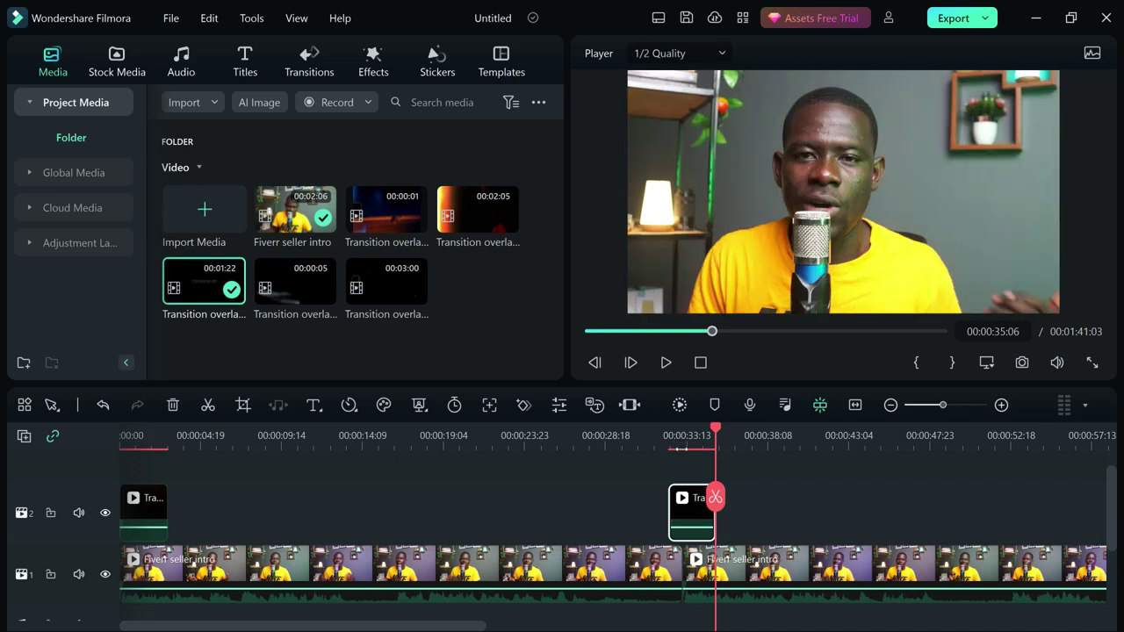
# Step: Replay the pasted overlay, then preview the five-second Transition overlays clip
pyautogui.click(656, 437)
pyautogui.press('space')
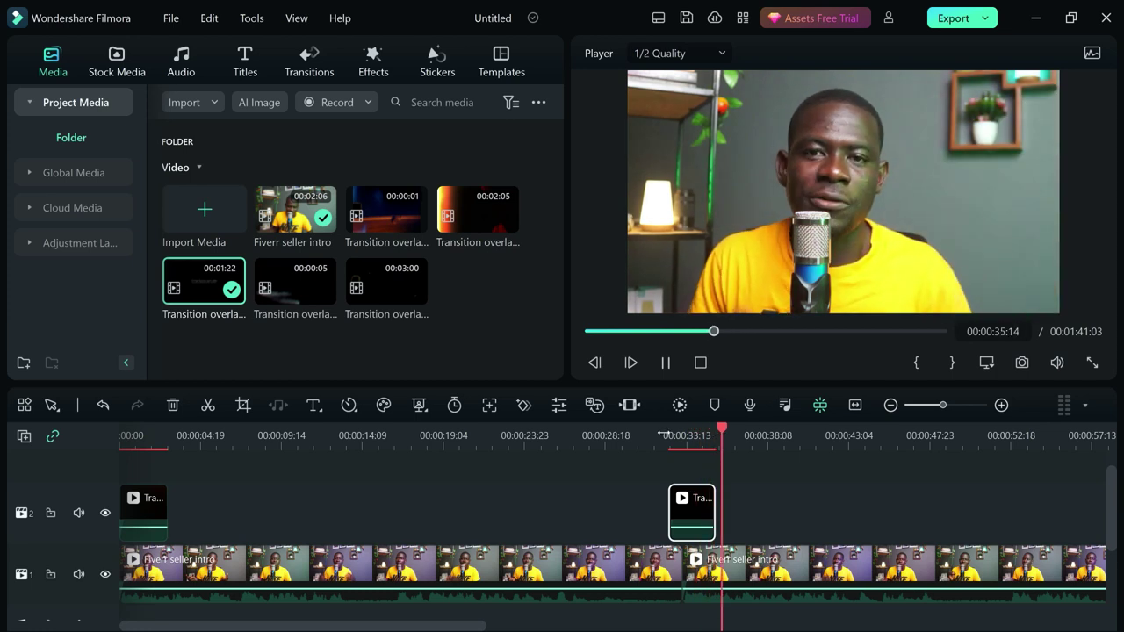
pyautogui.press('space')
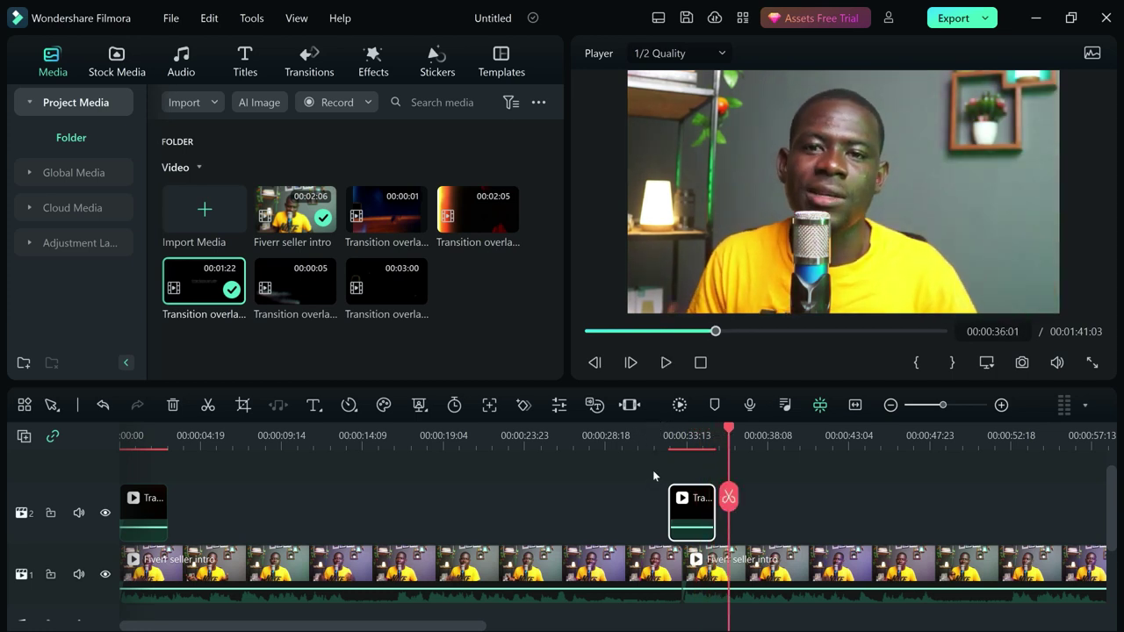
pyautogui.doubleClick(290, 283)
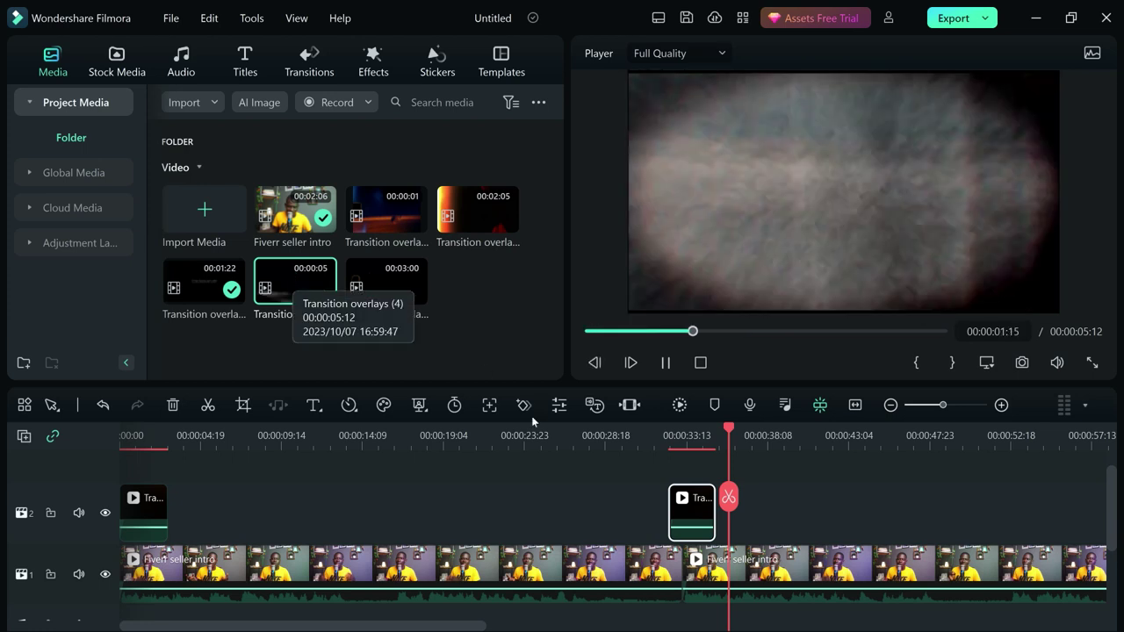
pyautogui.press('space')
# Step: Replace the pasted track-2 copy with the 00:00:05 Transition overlays clip at the 00:00:32 cut
pyautogui.click(694, 516)
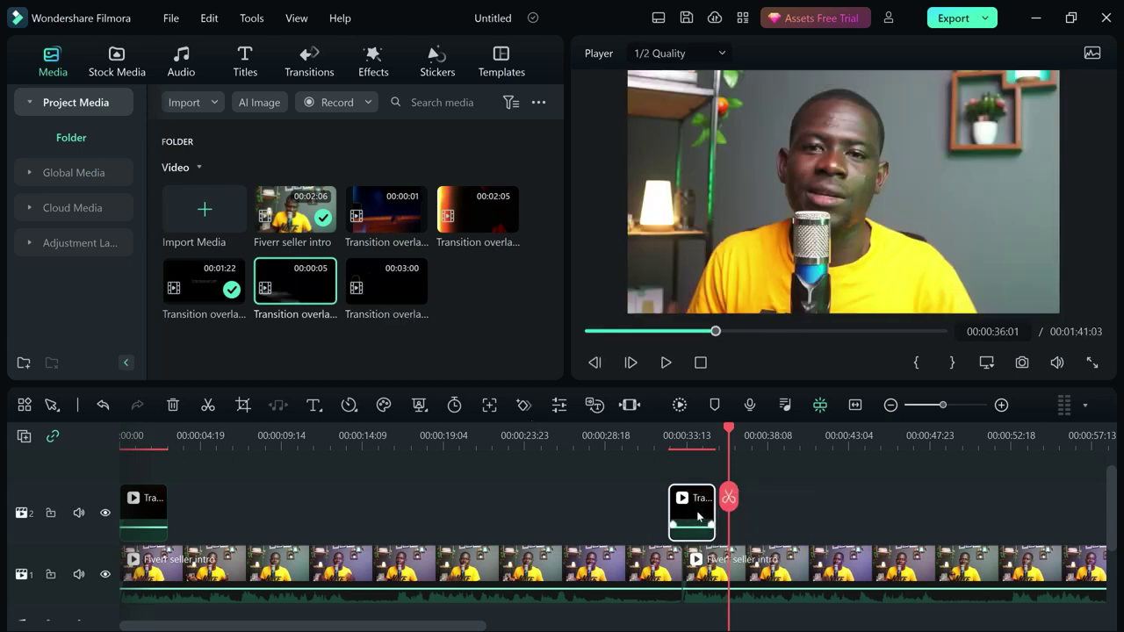
pyautogui.press('Delete')
pyautogui.moveTo(279, 314); pyautogui.dragTo(647, 523)
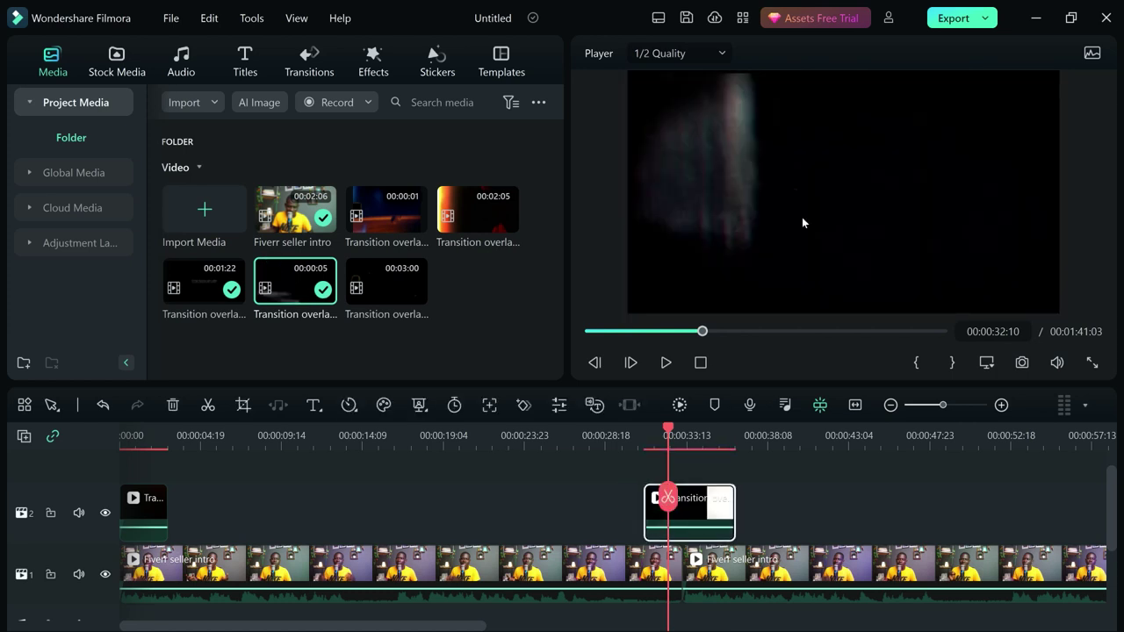
pyautogui.doubleClick(711, 507)
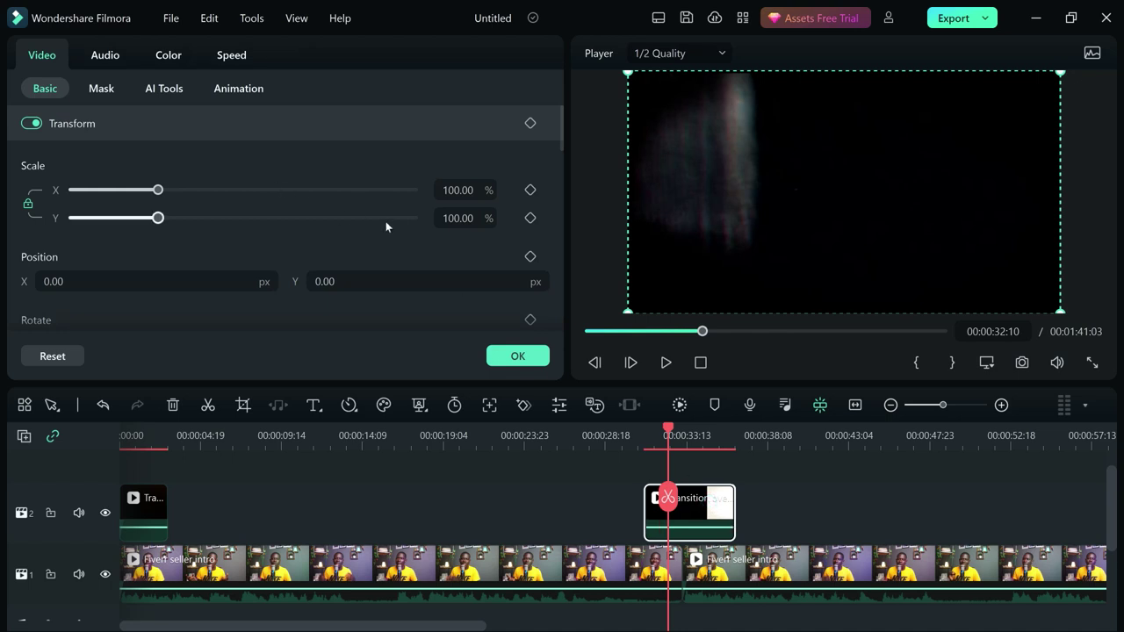
# Step: Set the Transition overlays clip's Compositing blend mode to Screen
pyautogui.moveTo(560, 116); pyautogui.dragTo(569, 167)
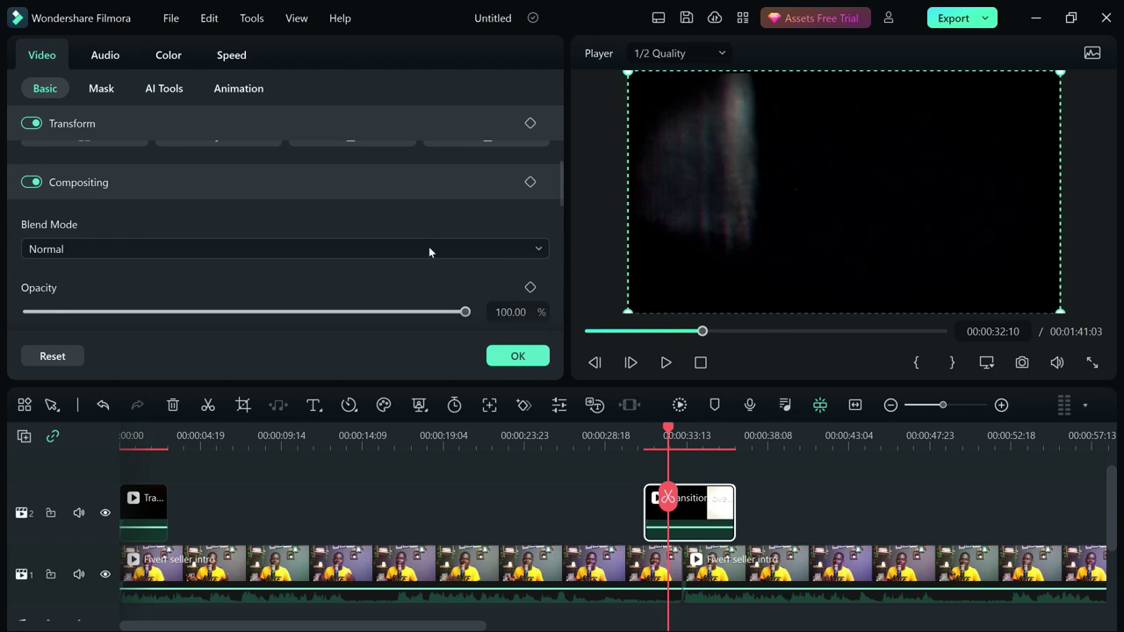
pyautogui.click(537, 249)
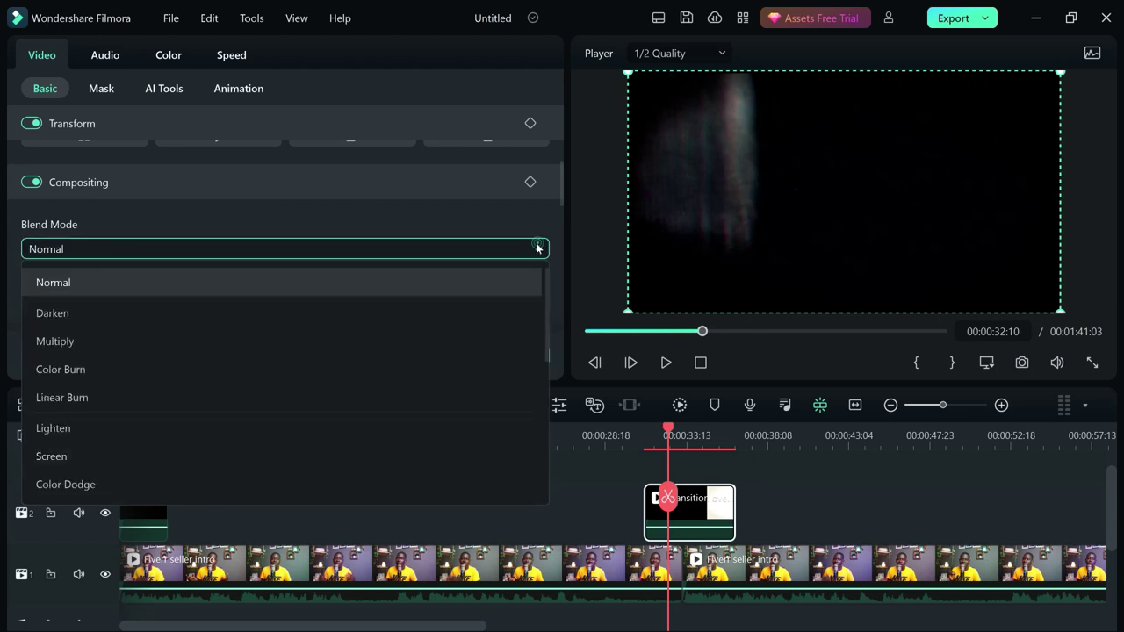
pyautogui.click(192, 455)
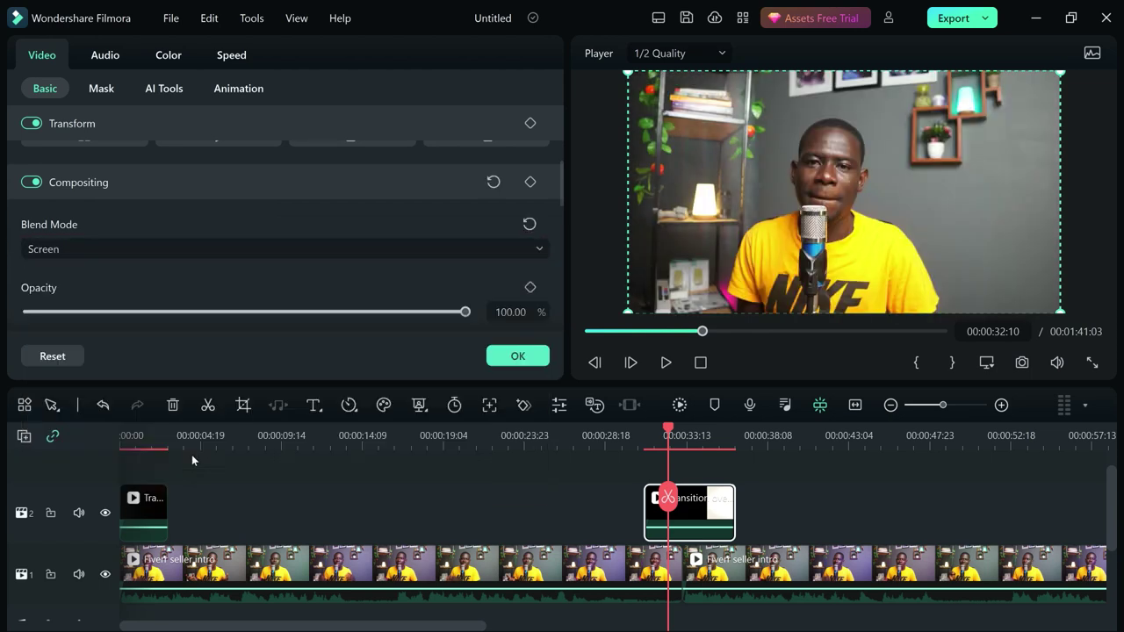
pyautogui.click(534, 364)
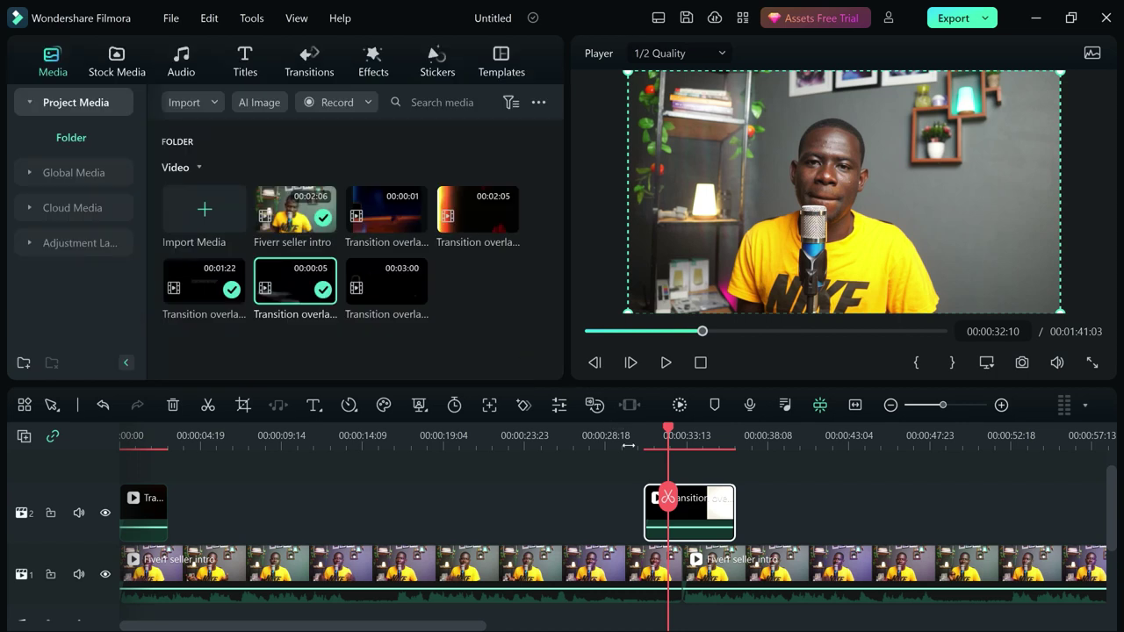
# Step: Replay the transition around 30 seconds and trim the overlay to end at 00:00:32:15
pyautogui.click(629, 439)
pyautogui.press('space')
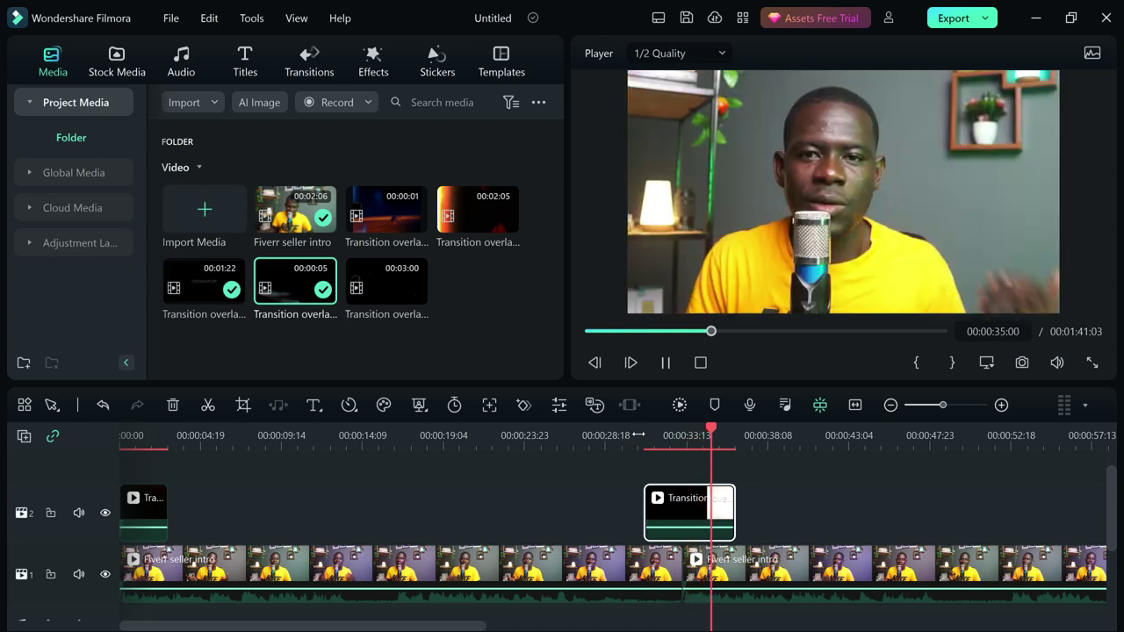
pyautogui.click(639, 434)
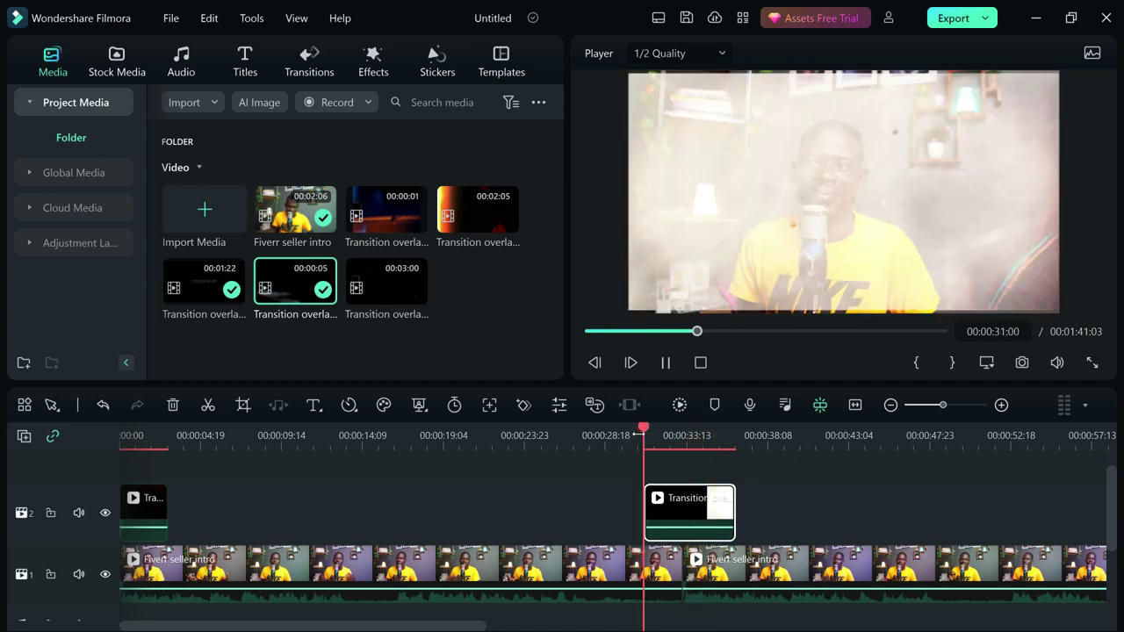
pyautogui.press('space')
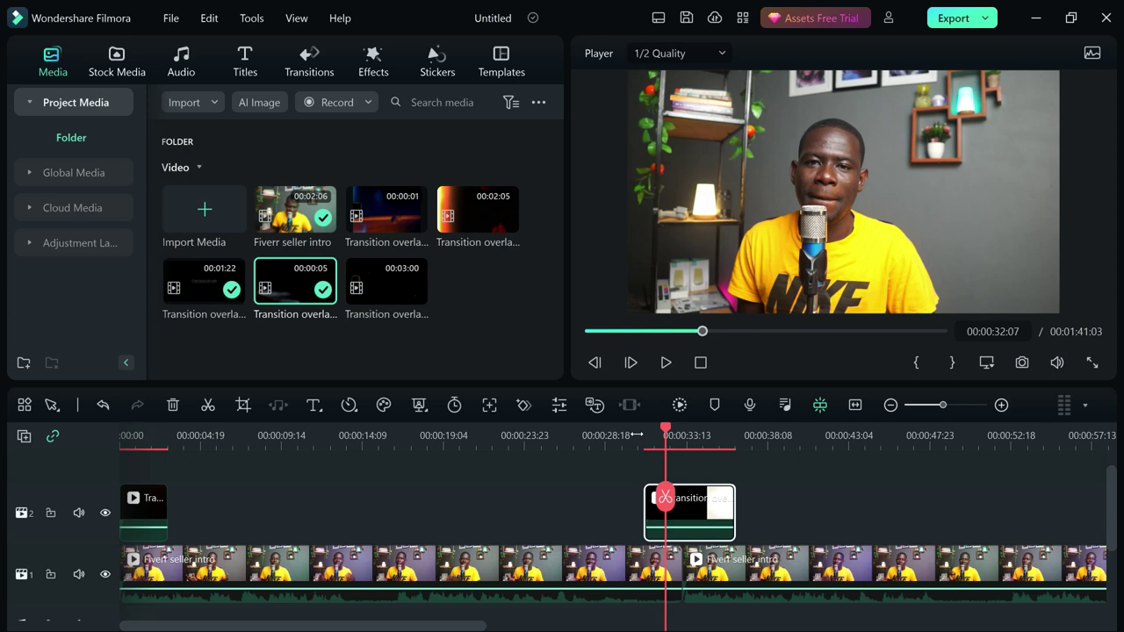
pyautogui.press('space')
pyautogui.moveTo(676, 430); pyautogui.dragTo(634, 429)
pyautogui.press('space')
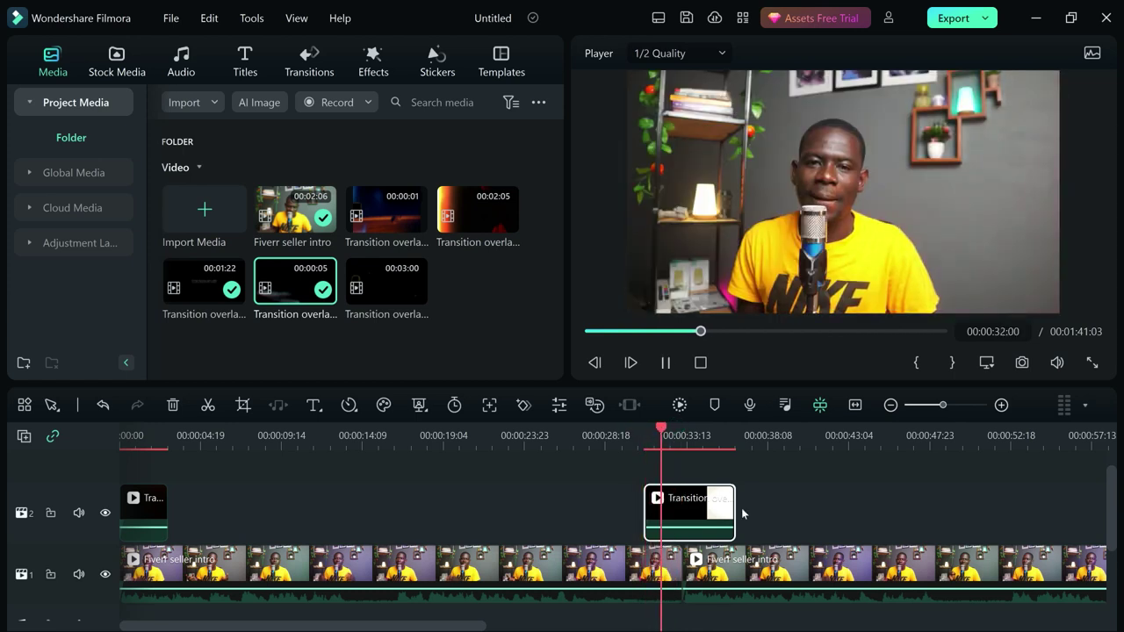
pyautogui.moveTo(734, 507); pyautogui.dragTo(660, 499)
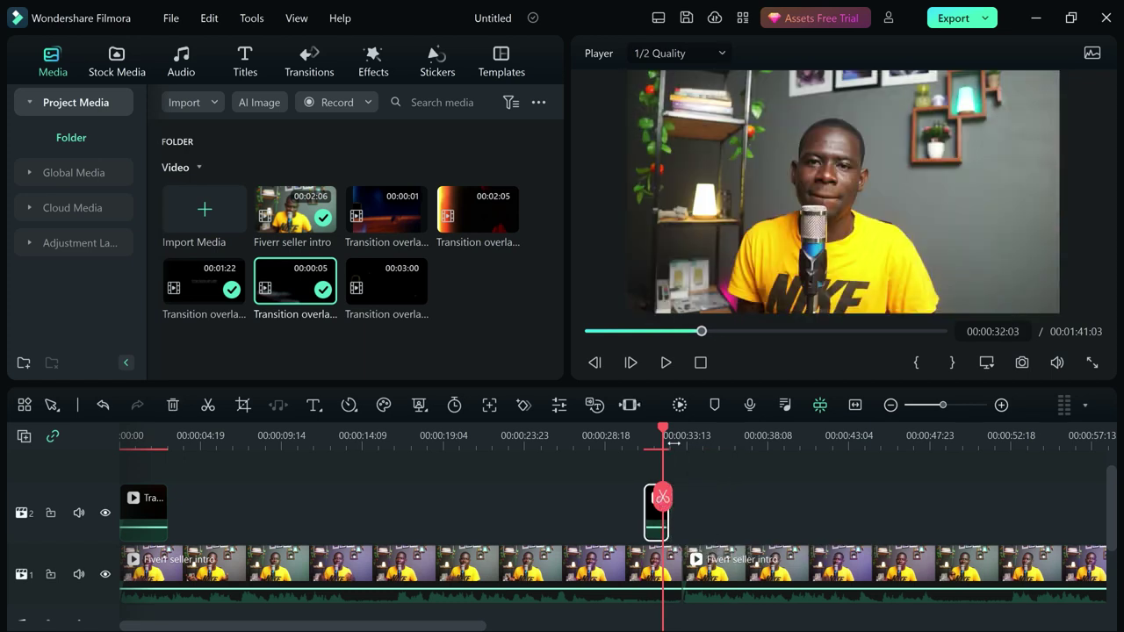
# Step: Slide the transition overlay right to the 00:00:33 cut, play it back, then preview Transition overlays (5)
pyautogui.click(677, 439)
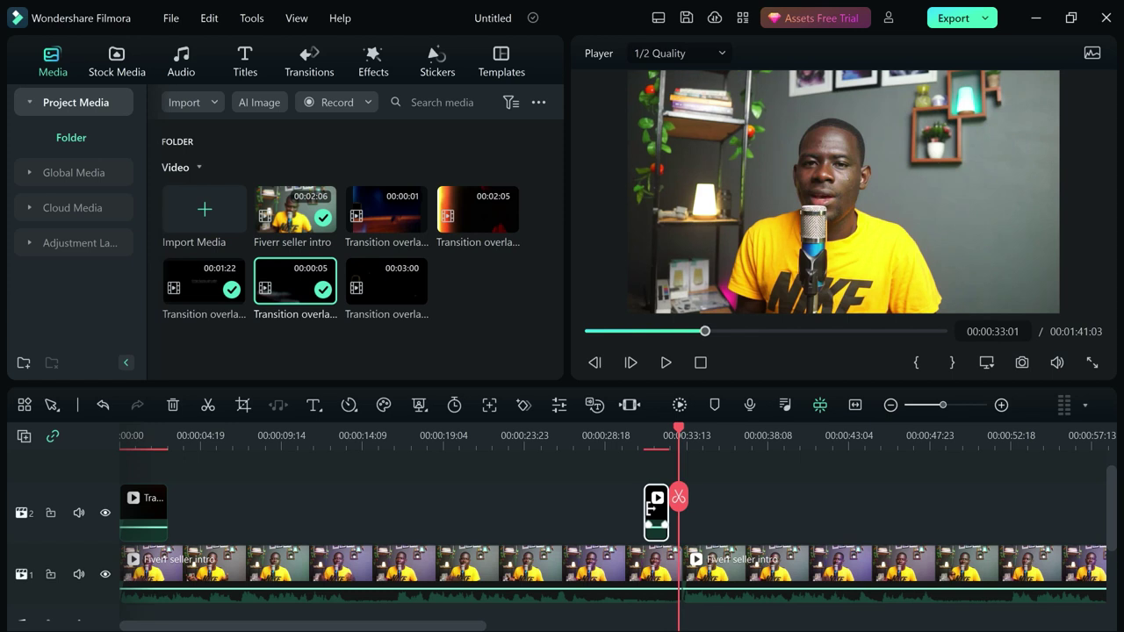
pyautogui.moveTo(654, 508); pyautogui.dragTo(710, 514)
pyautogui.click(661, 432)
pyautogui.press('space')
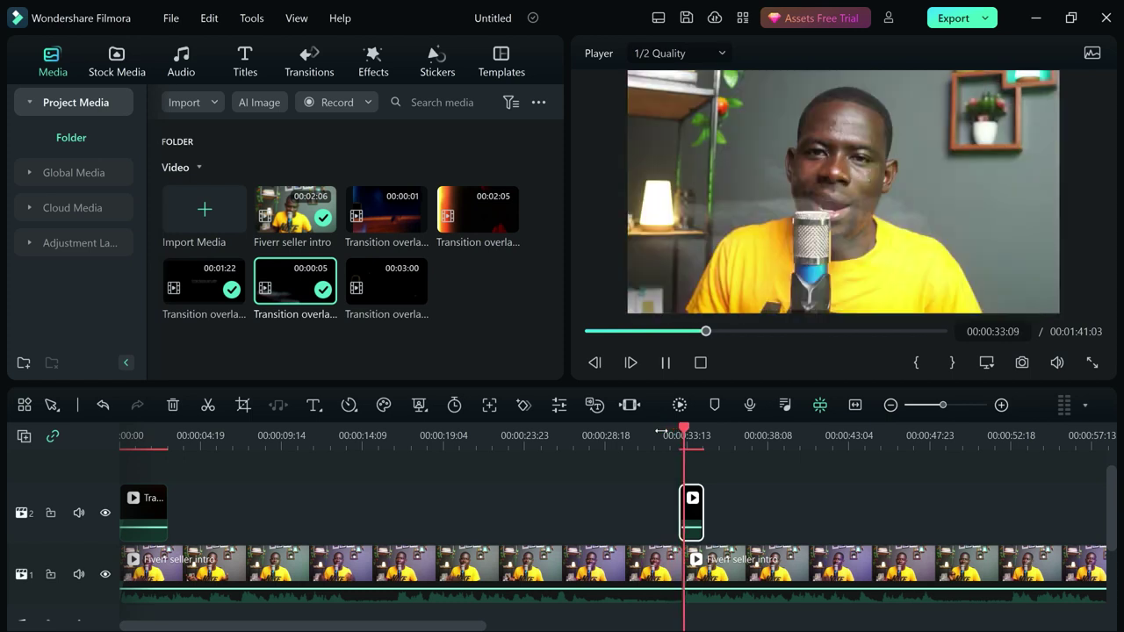
pyautogui.press('space')
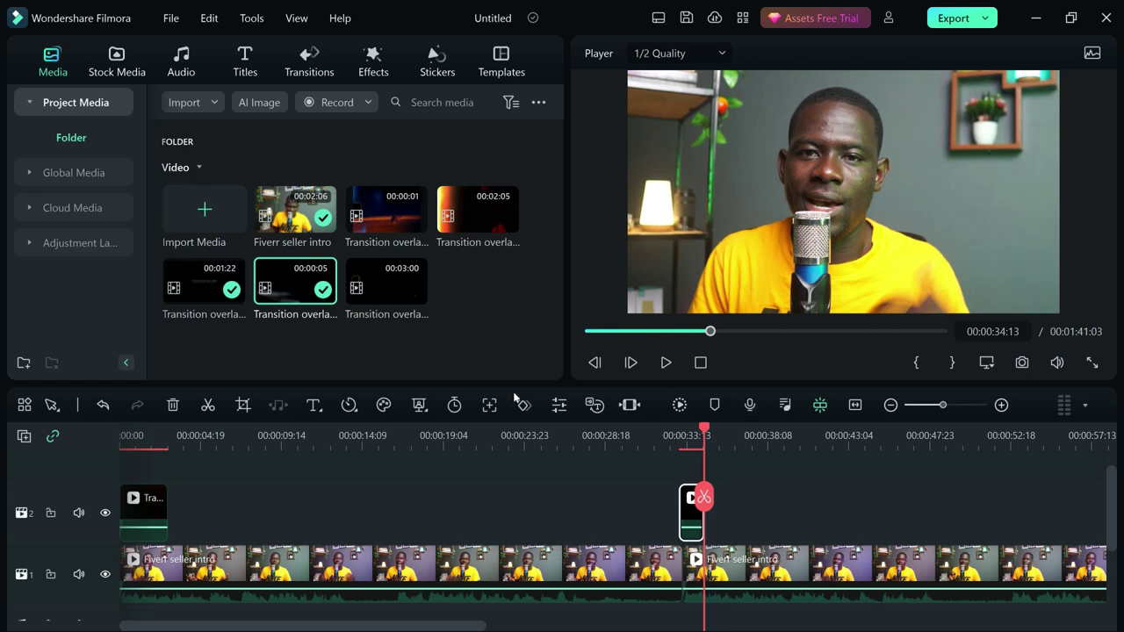
pyautogui.doubleClick(384, 295)
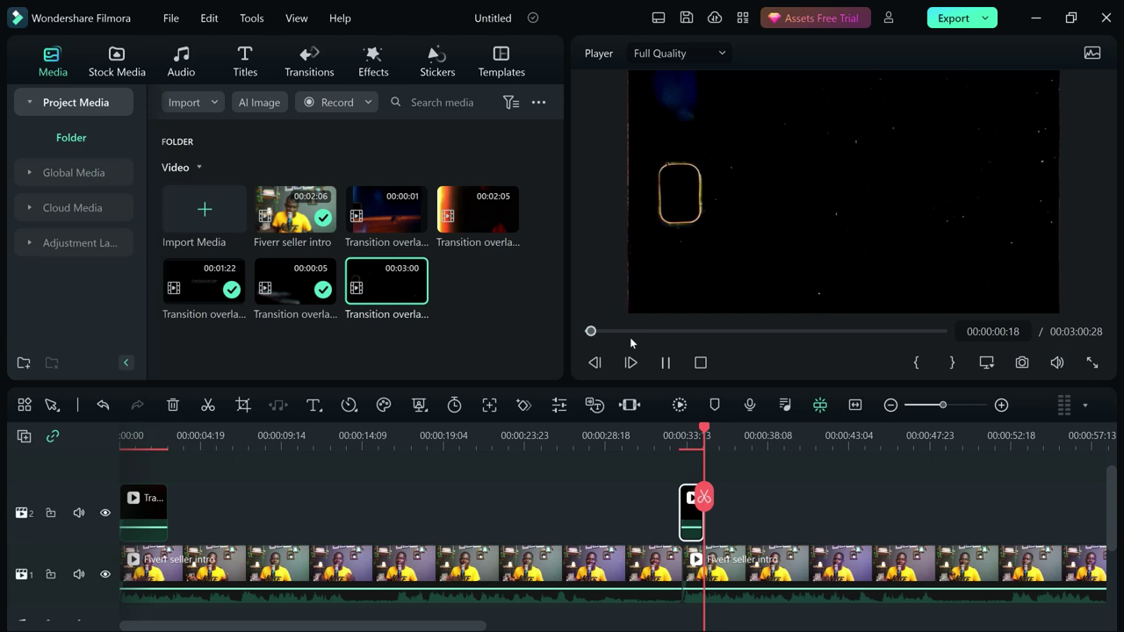
# Step: Mark videoplayback (51) from 00:00:10:01 to 00:00:17:20 and drop it on track 2 near 00:00:14
pyautogui.doubleClick(466, 280)
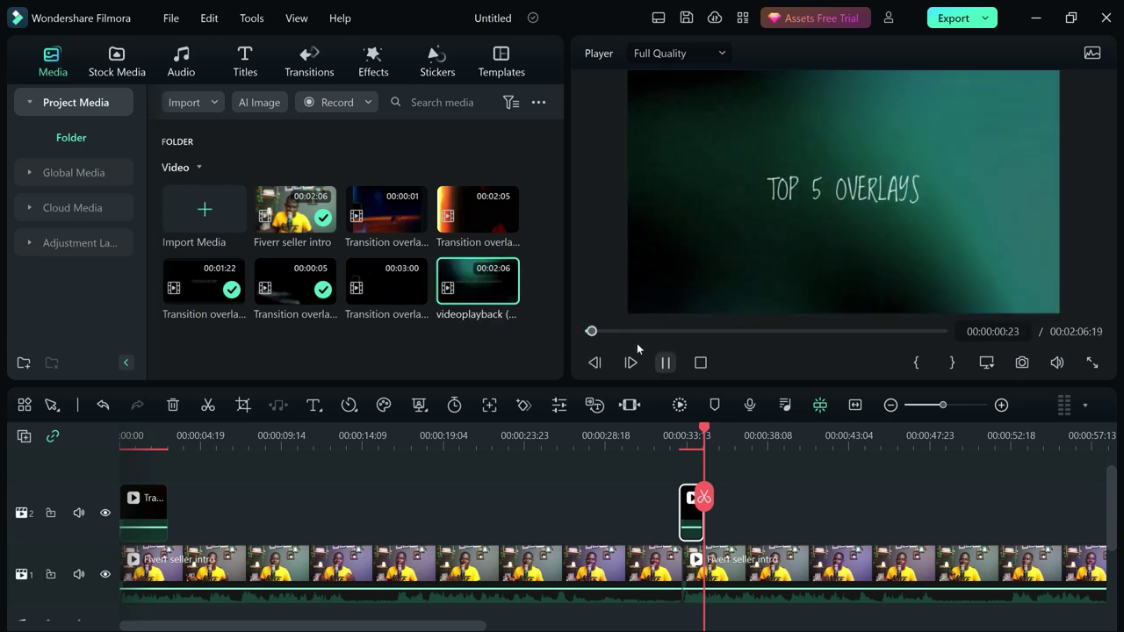
pyautogui.moveTo(592, 331); pyautogui.dragTo(619, 331)
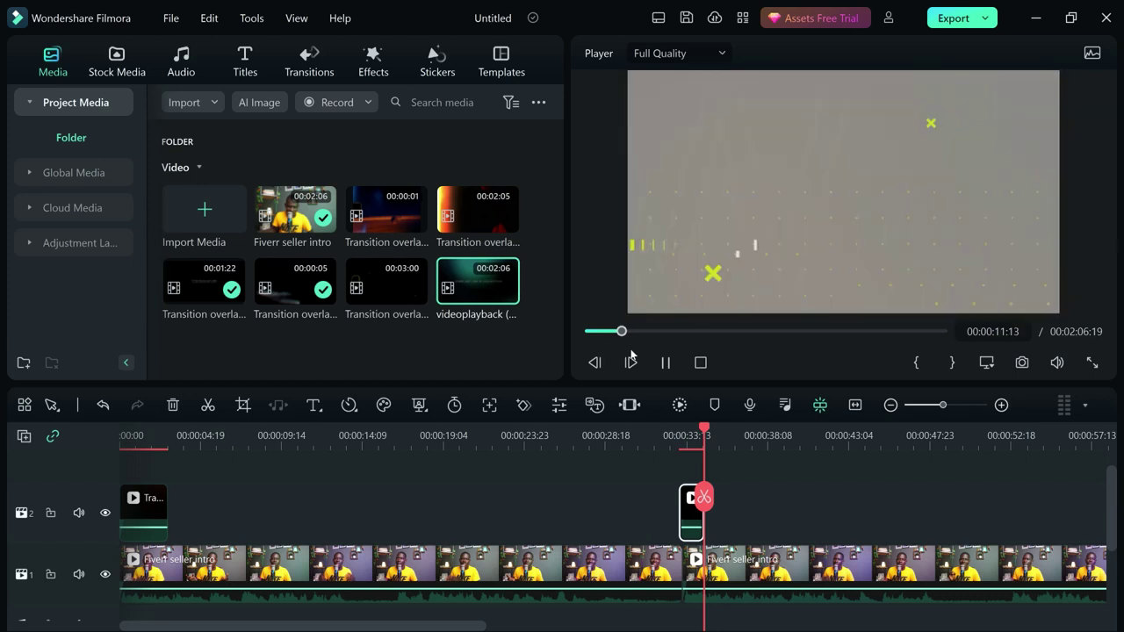
pyautogui.moveTo(626, 331); pyautogui.dragTo(621, 332)
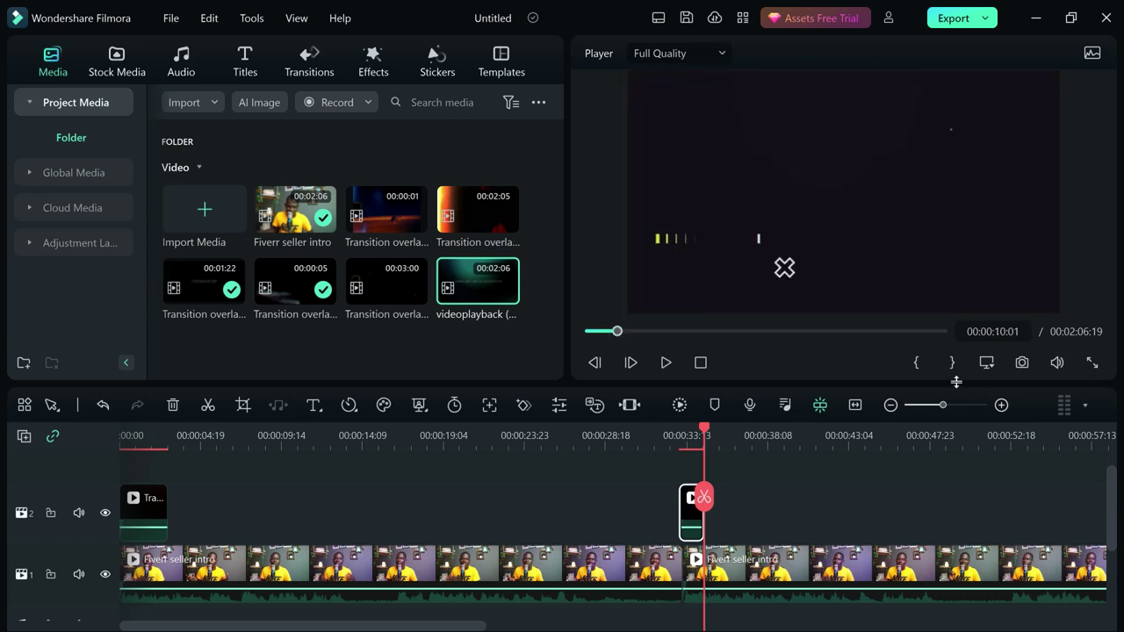
pyautogui.click(915, 362)
pyautogui.click(639, 333)
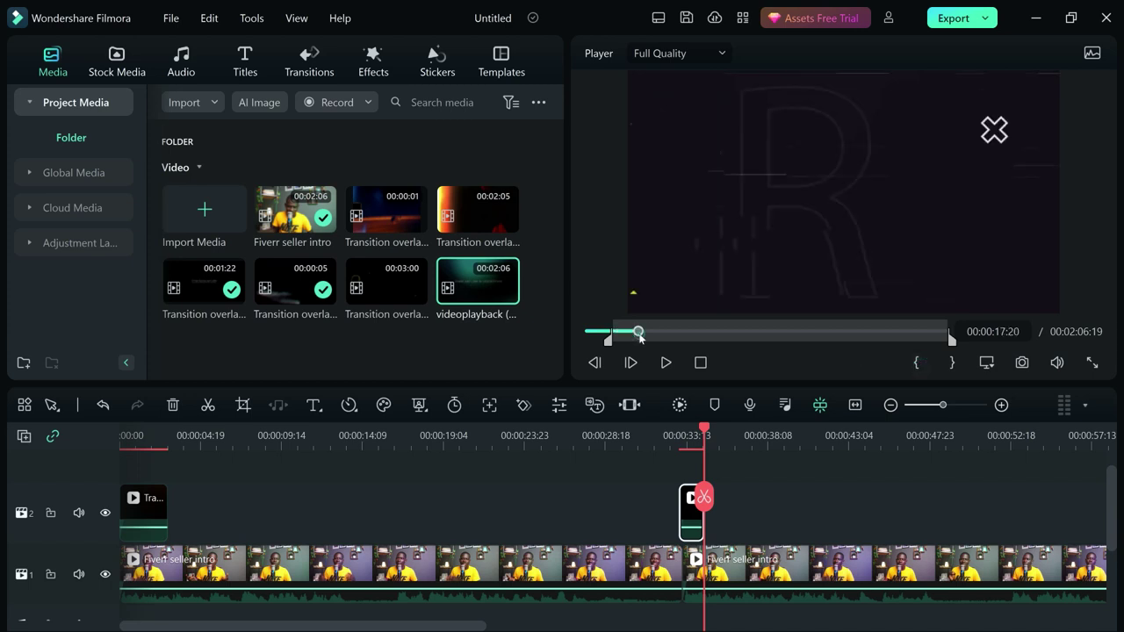
pyautogui.click(951, 362)
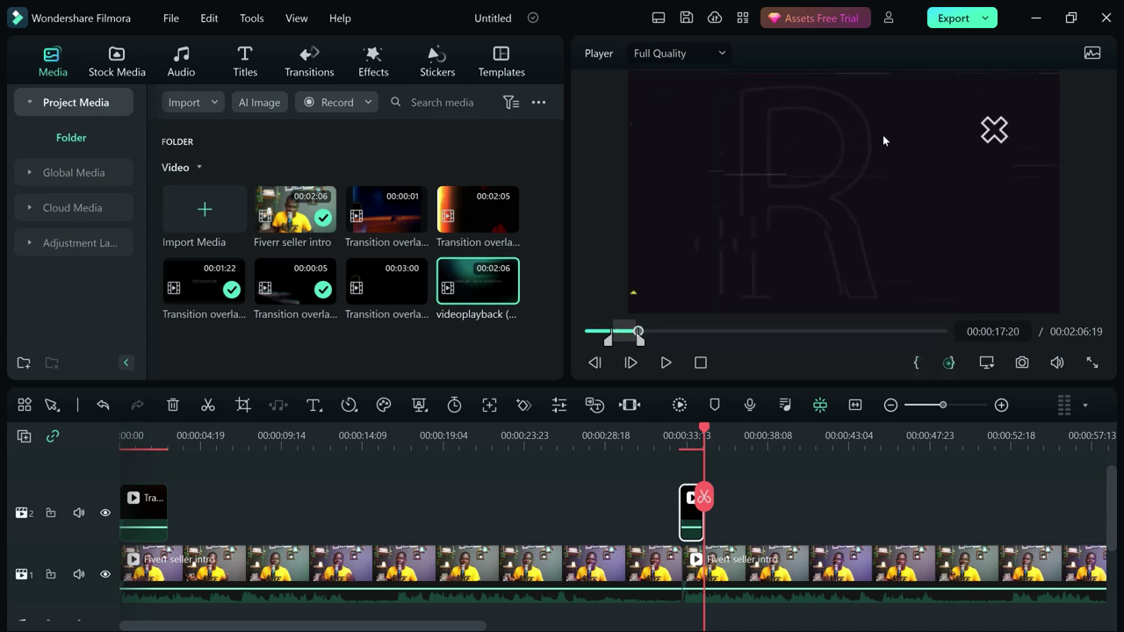
pyautogui.moveTo(858, 202); pyautogui.dragTo(483, 489)
pyautogui.moveTo(394, 512); pyautogui.dragTo(370, 512)
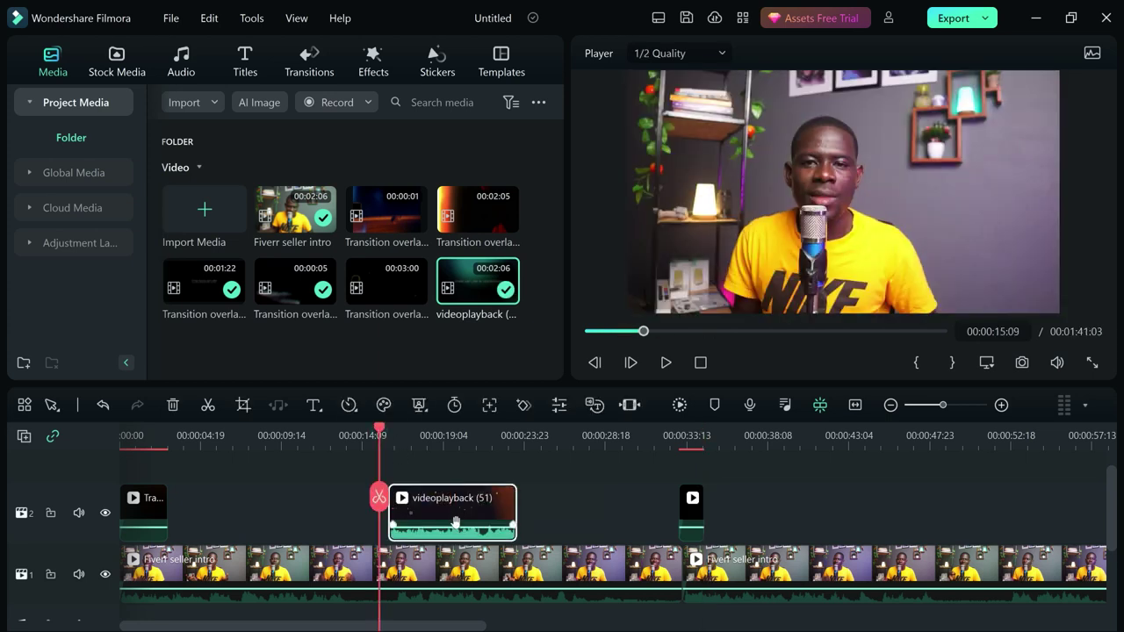
# Step: Set the videoplayback (51) overlay's Compositing blend mode to Screen
pyautogui.press('space')
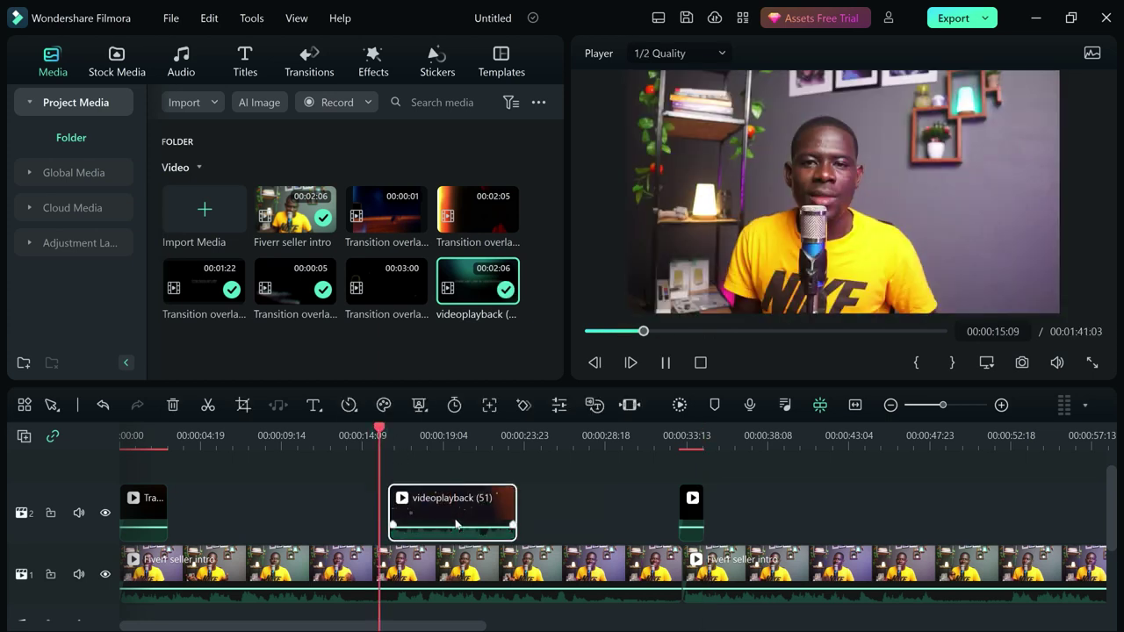
pyautogui.press('space')
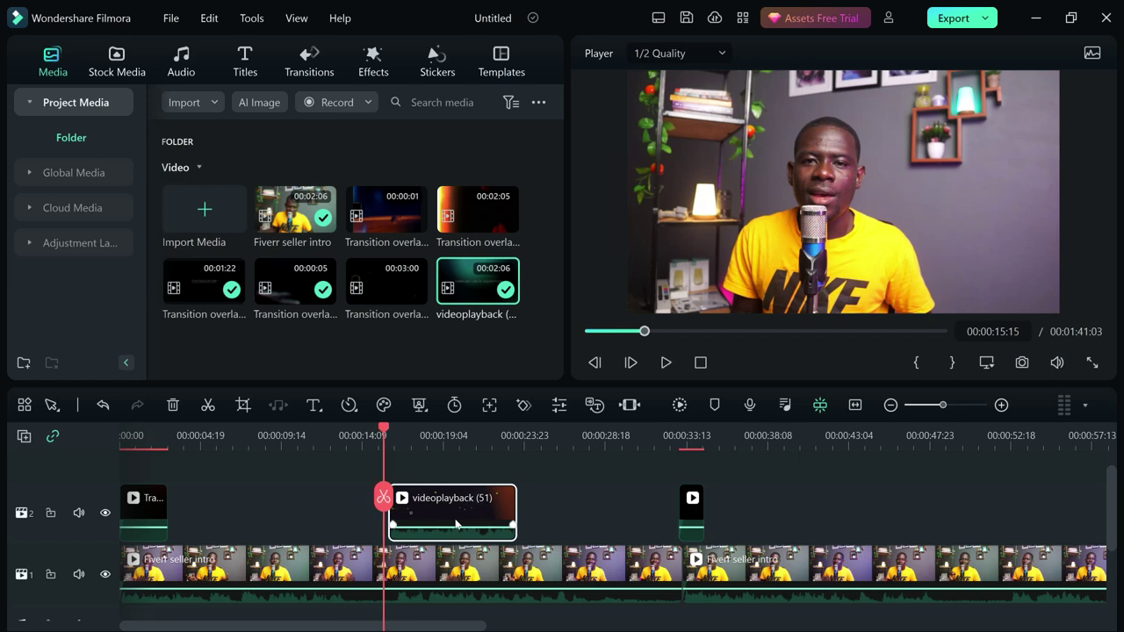
pyautogui.press('space')
pyautogui.press('space')
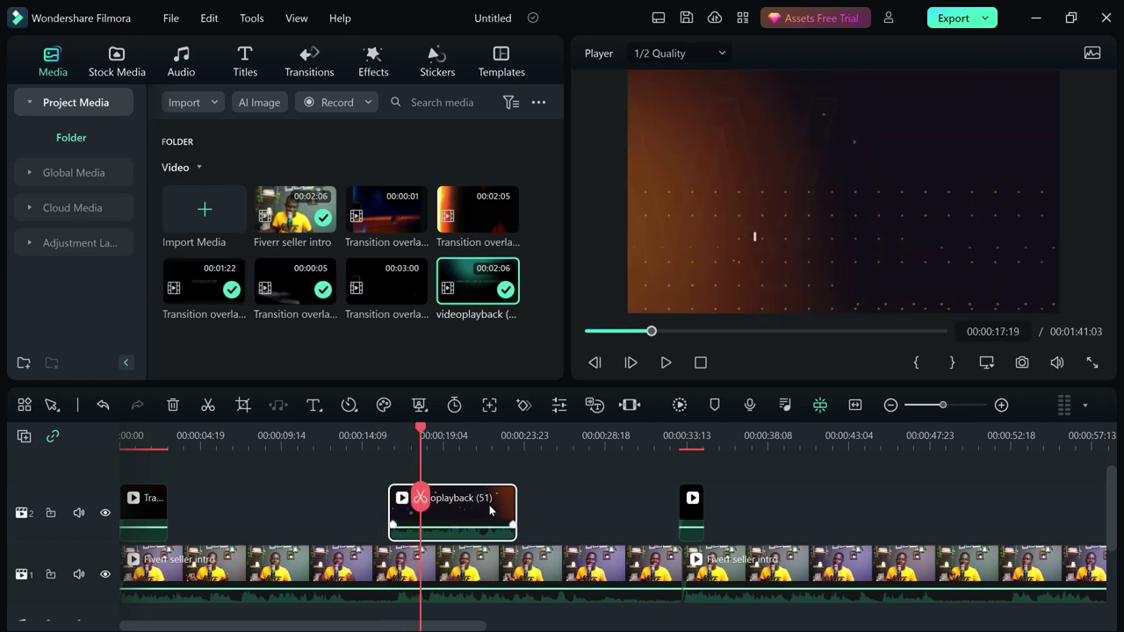
pyautogui.doubleClick(488, 503)
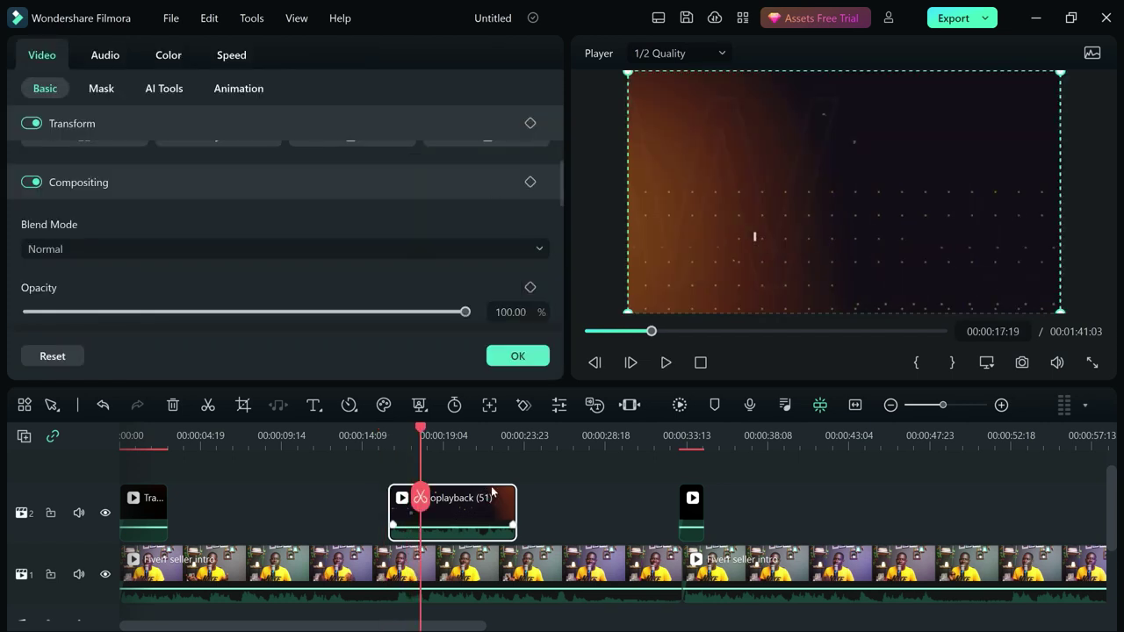
pyautogui.click(532, 249)
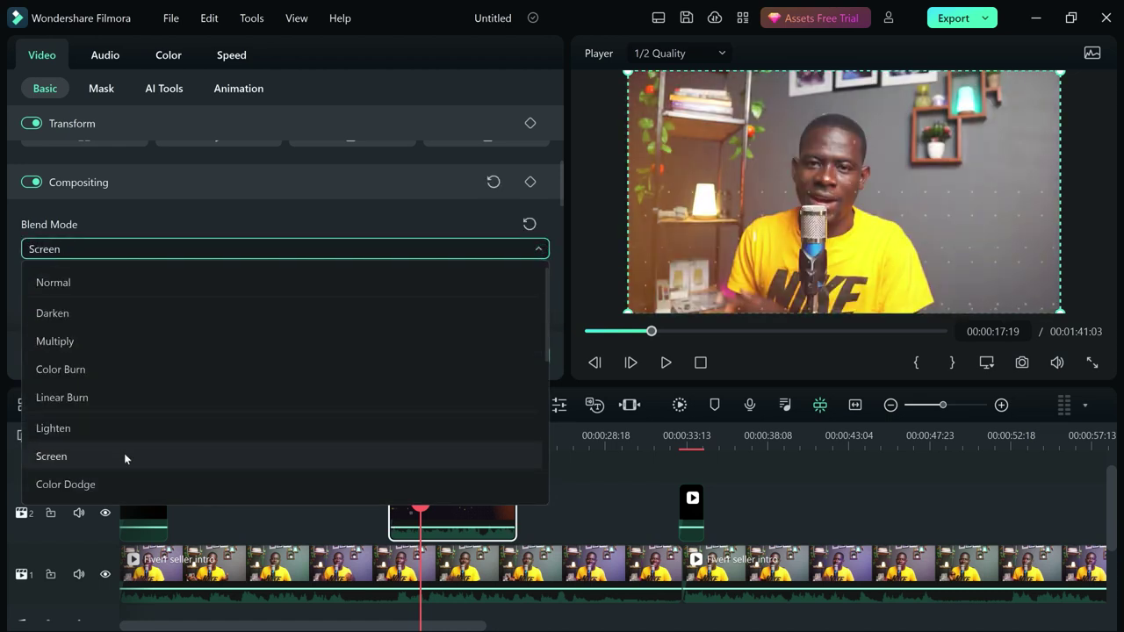
pyautogui.click(124, 453)
pyautogui.click(524, 355)
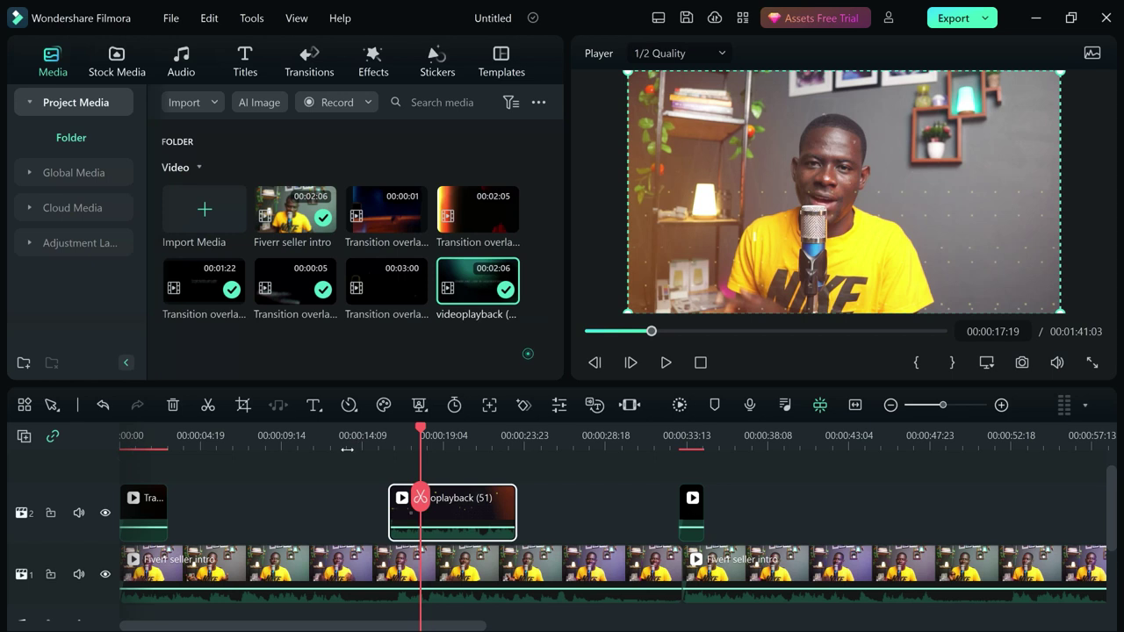
# Step: Play back the Screen-blended overlay from just before it to about 00:00:20
pyautogui.click(371, 435)
pyautogui.press('space')
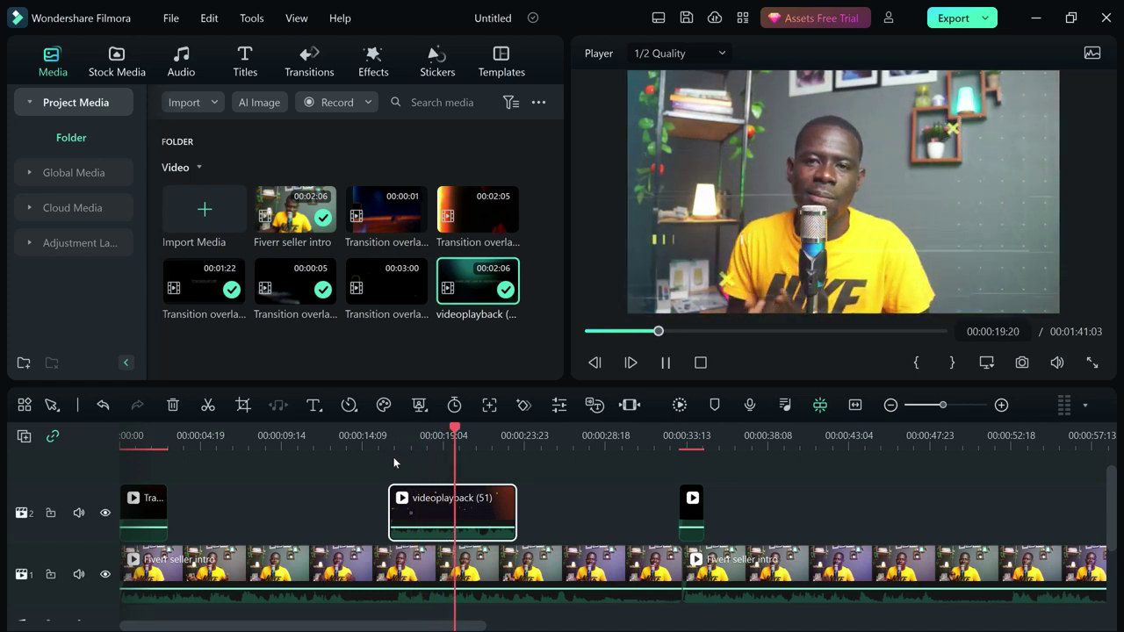
pyautogui.press('space')
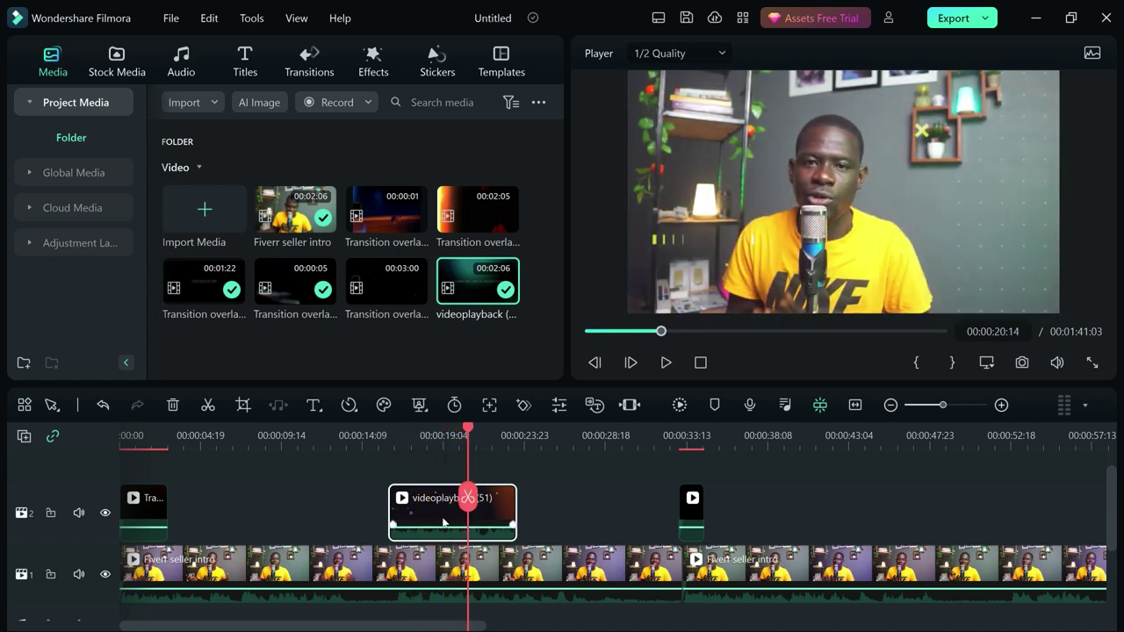
# Step: Drop the videoplayback (51) overlay's opacity to 54.02% in its video properties
pyautogui.doubleClick(437, 509)
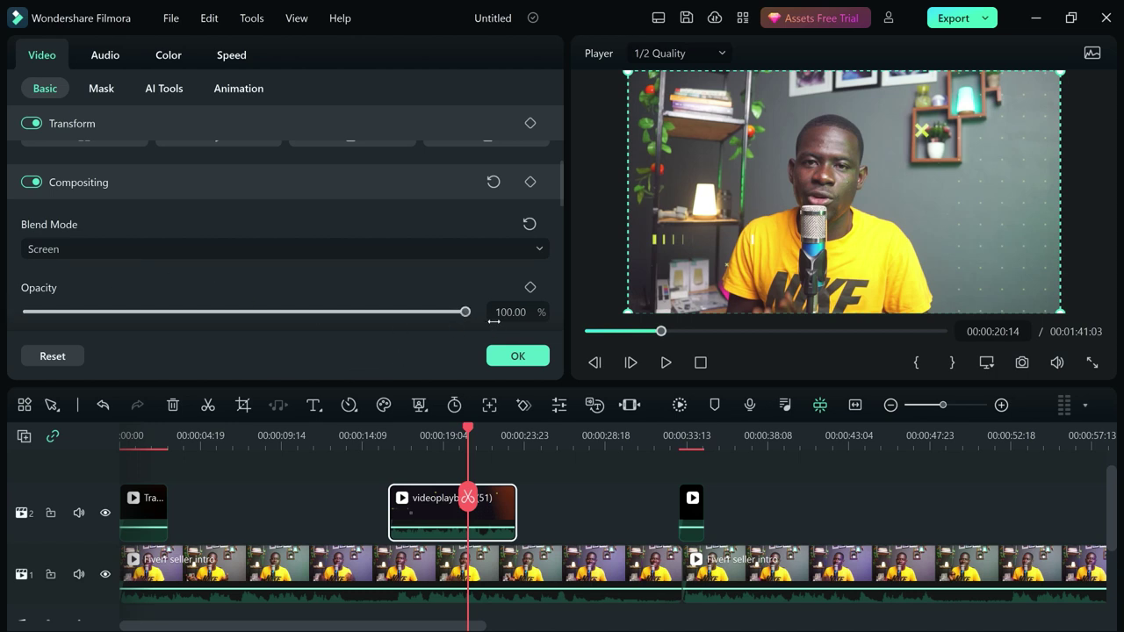
pyautogui.moveTo(456, 315)
pyautogui.mouseDown()
pyautogui.moveTo(61, 320)
pyautogui.moveTo(467, 331)
pyautogui.mouseUp()
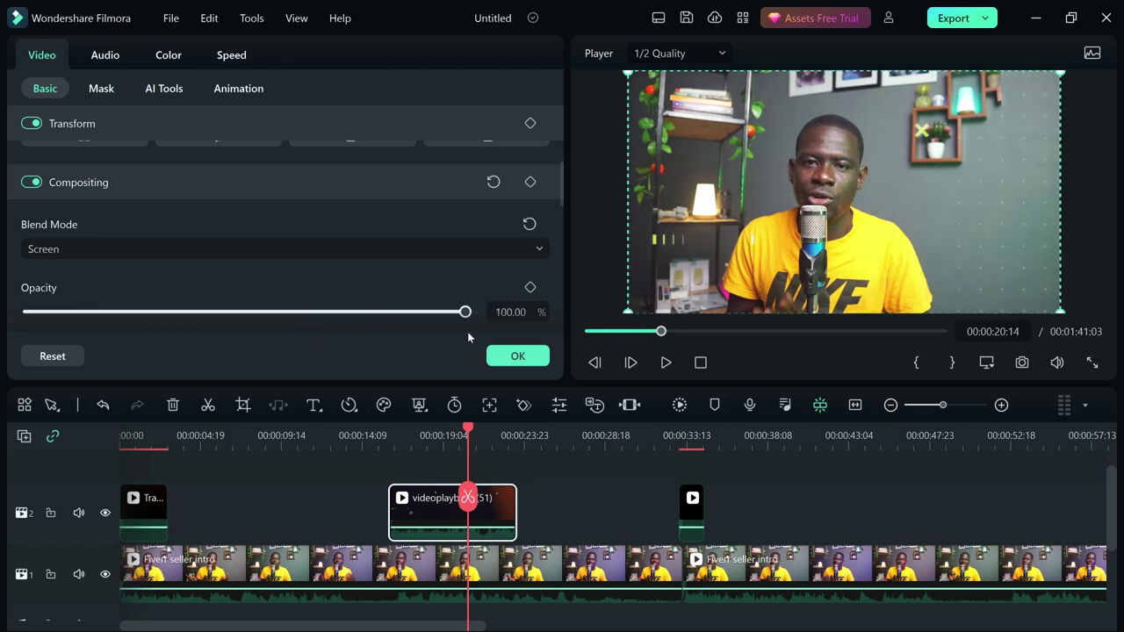
pyautogui.moveTo(457, 328); pyautogui.dragTo(265, 315)
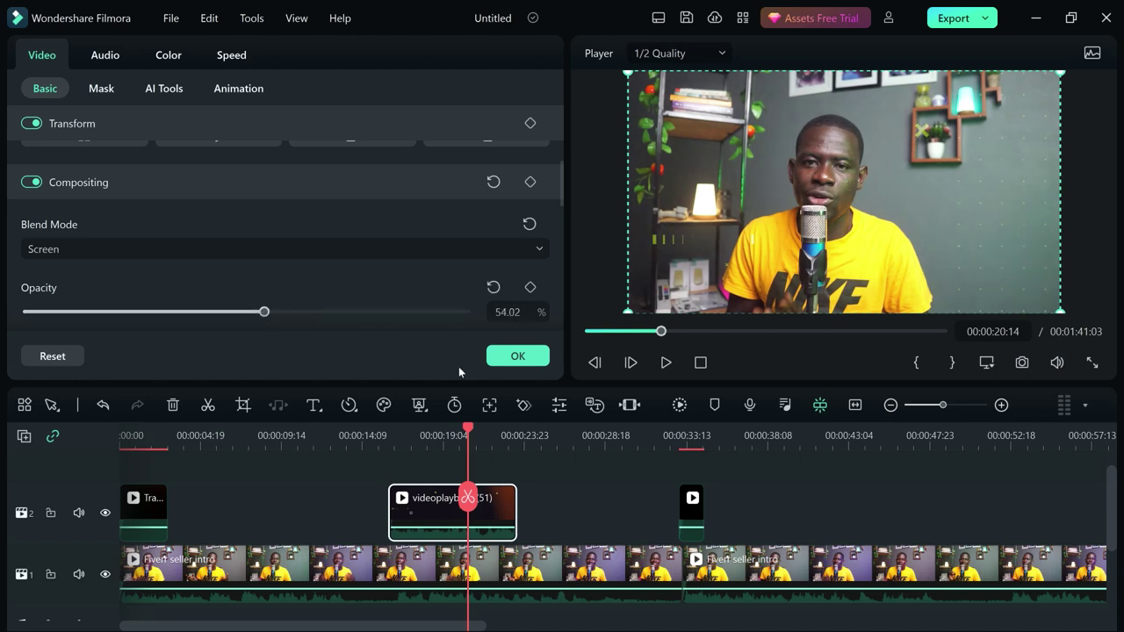
pyautogui.click(517, 356)
pyautogui.click(676, 439)
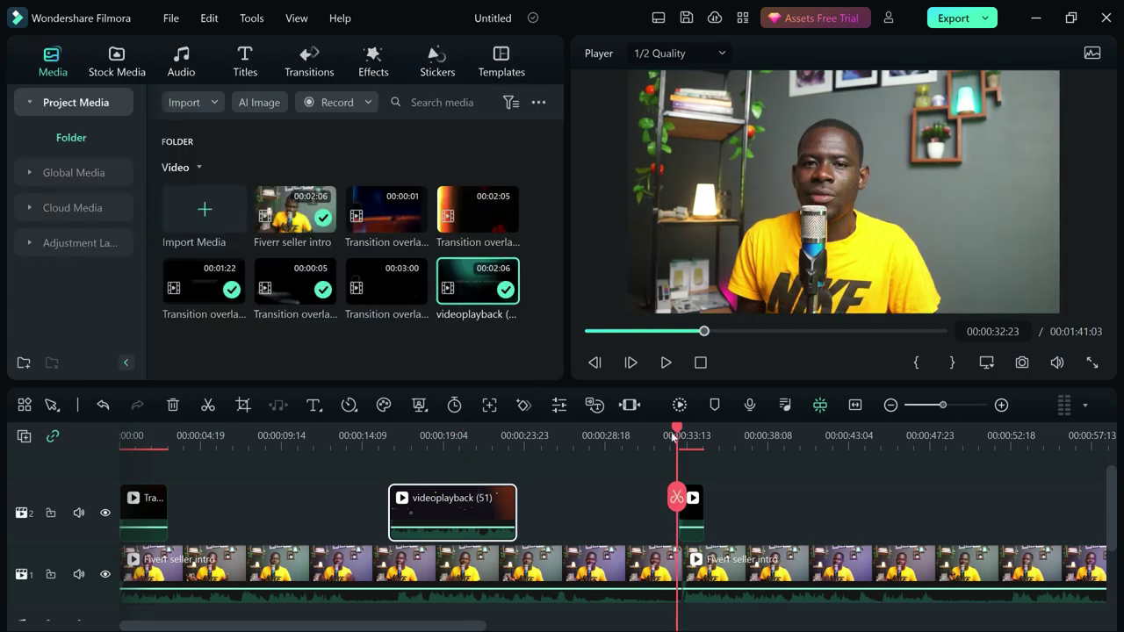
# Step: Drag Beep Glitch from Global Media Audio onto audio track 1 at about 00:00:16
pyautogui.press('space')
pyautogui.press('space')
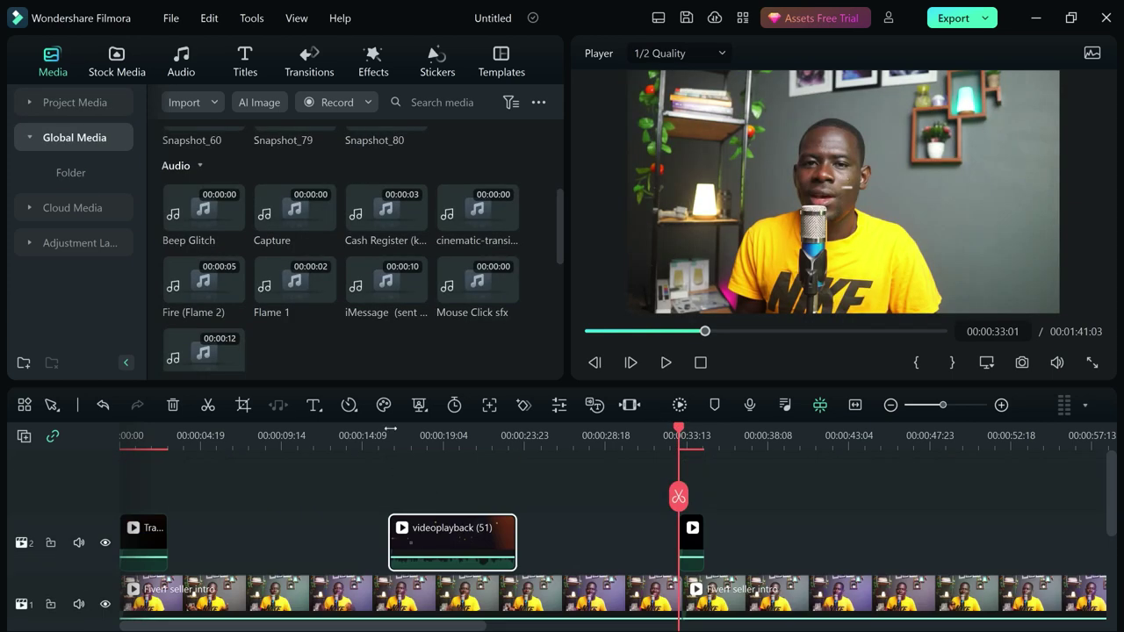
pyautogui.click(391, 433)
pyautogui.moveTo(391, 434); pyautogui.dragTo(393, 439)
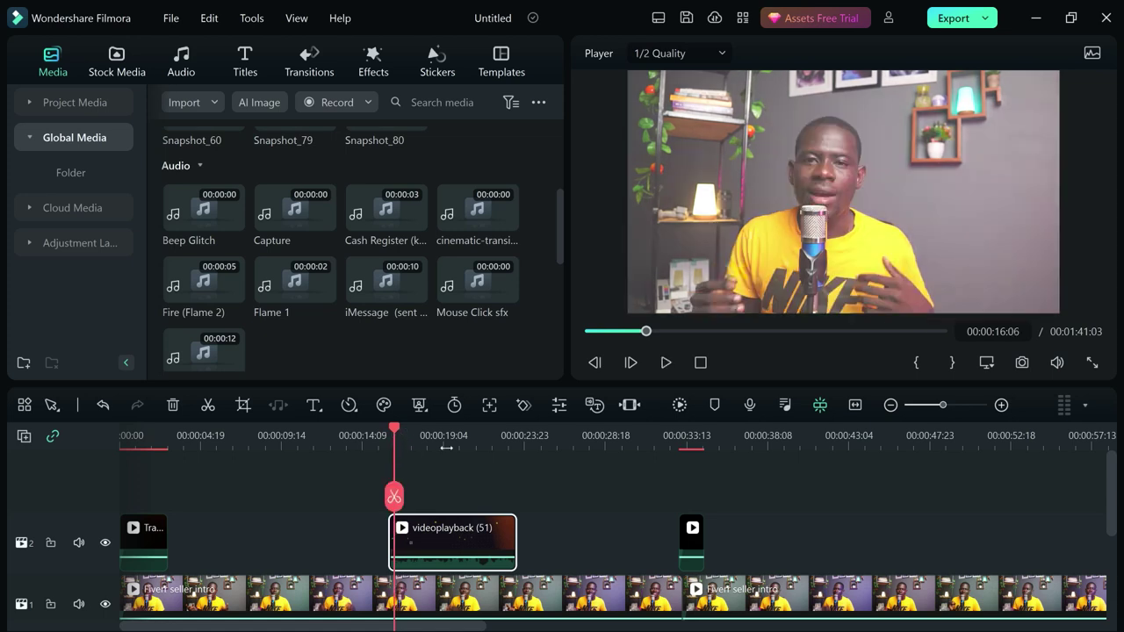
pyautogui.press('space')
pyautogui.press('space')
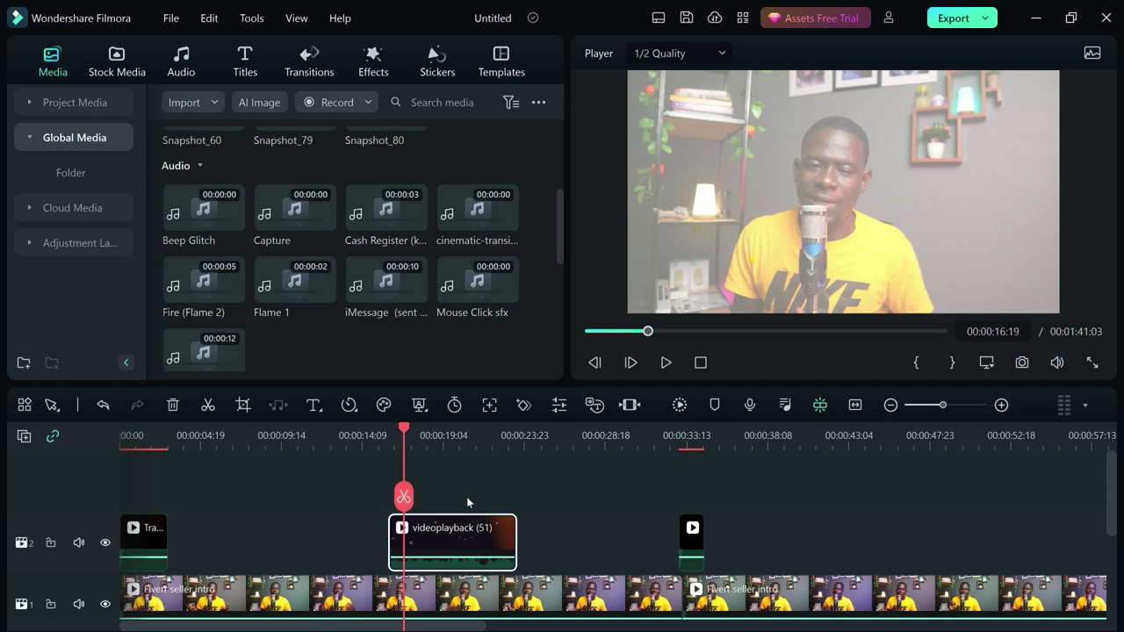
pyautogui.scroll(-1, 466, 496)
pyautogui.moveTo(208, 215); pyautogui.dragTo(406, 604)
pyautogui.click(380, 436)
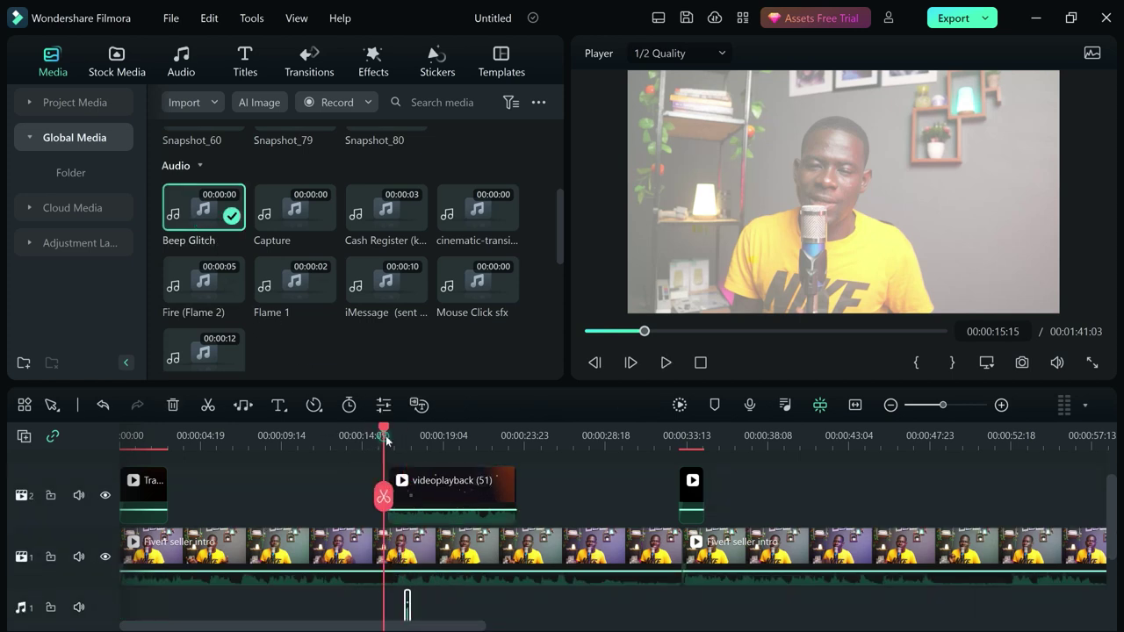
pyautogui.press('space')
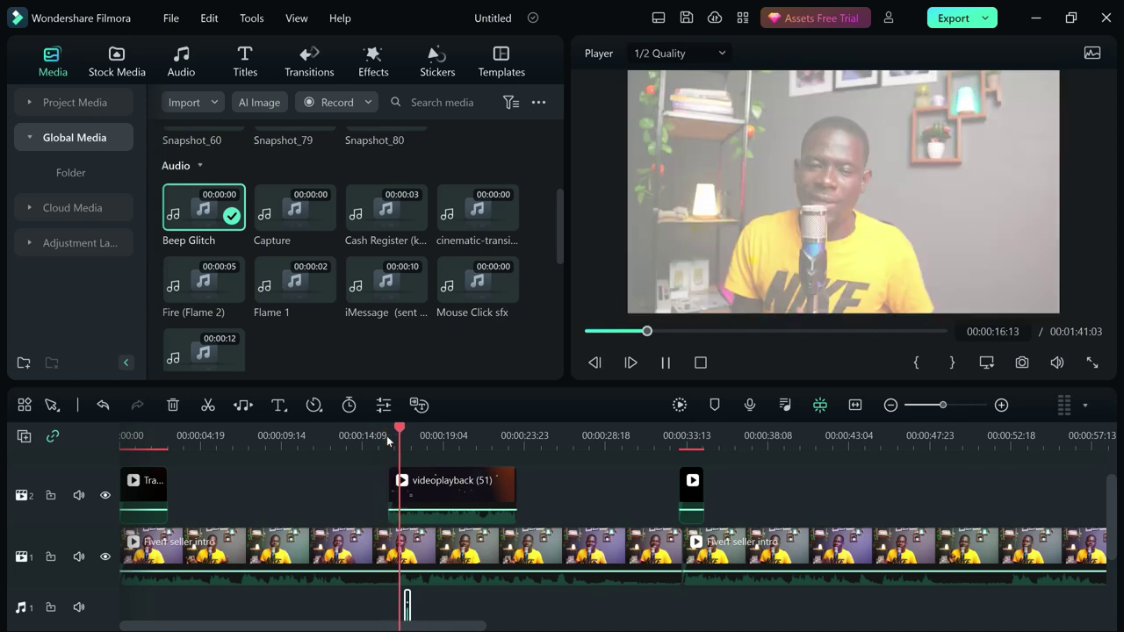
pyautogui.press('space')
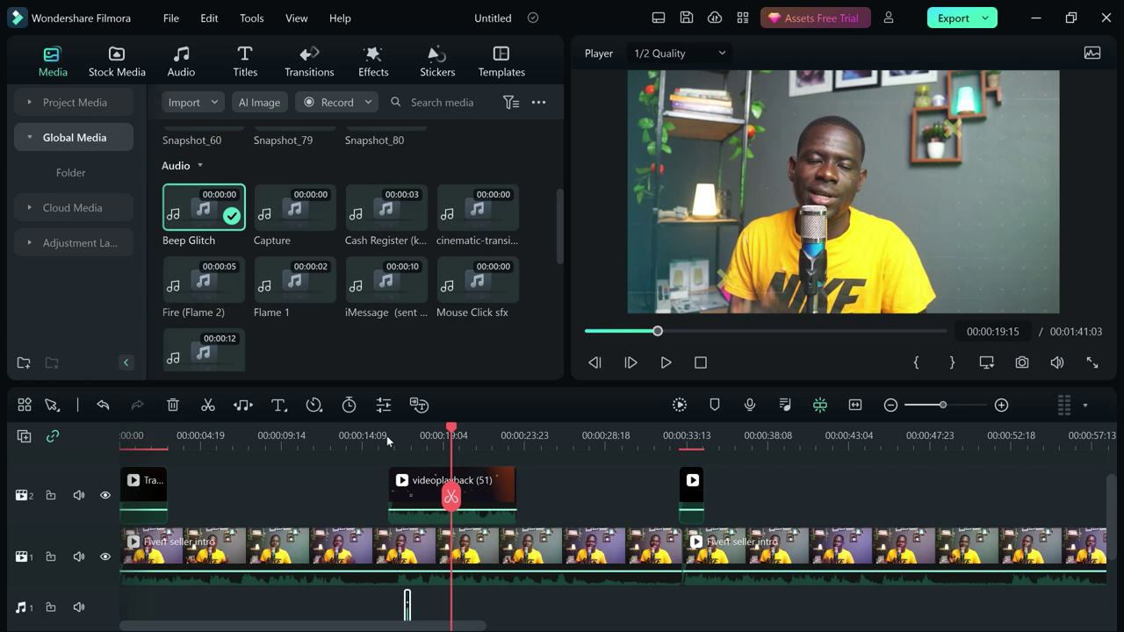
pyautogui.click(397, 432)
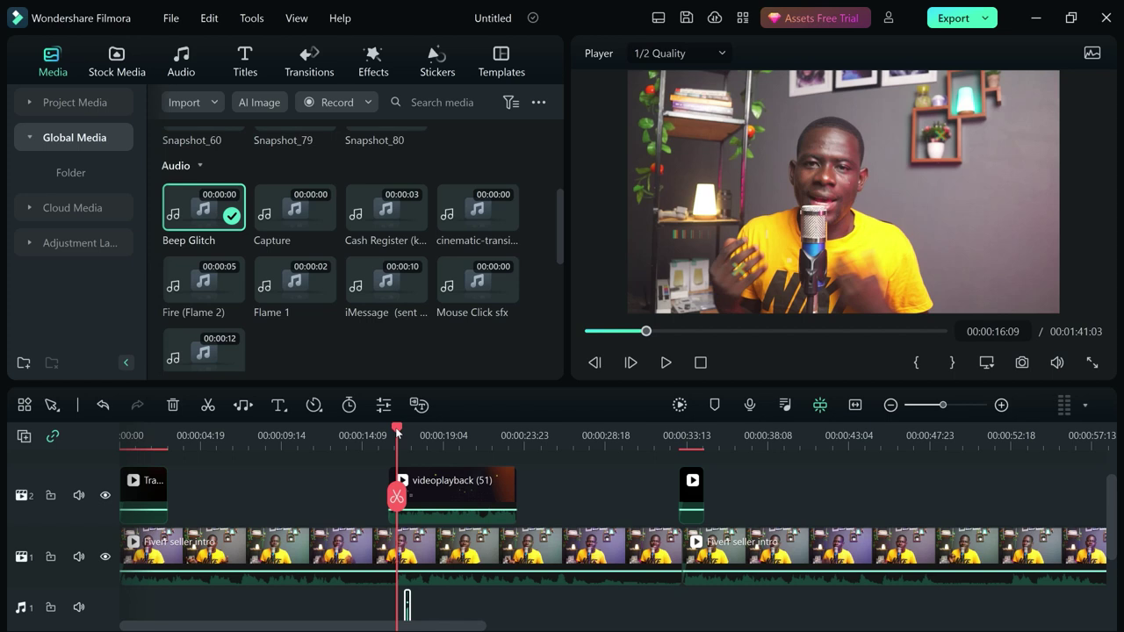